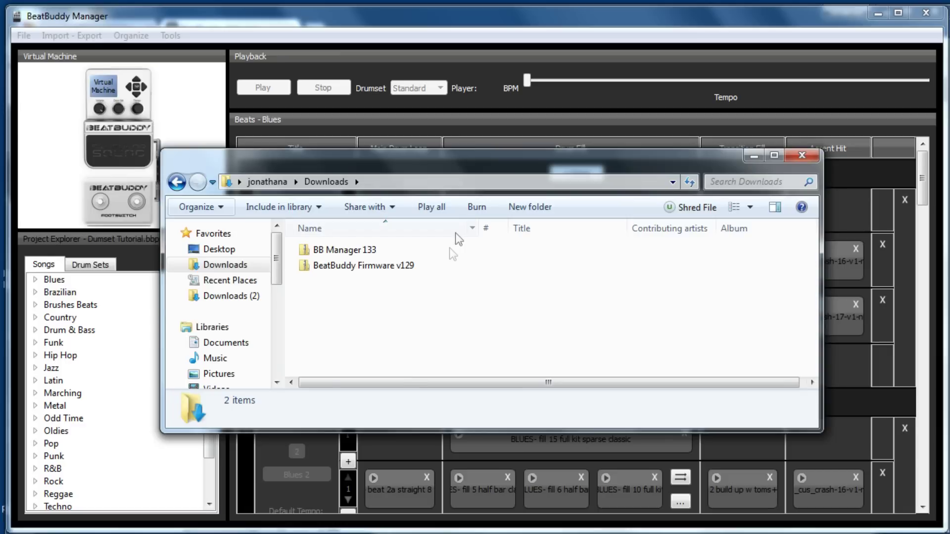
# - Open the BB Manager 133 zip and its inner folder, then open the BB Drum Maker Software manual 1.0 PDF
pyautogui.doubleClick(364, 252)
pyautogui.doubleClick(365, 251)
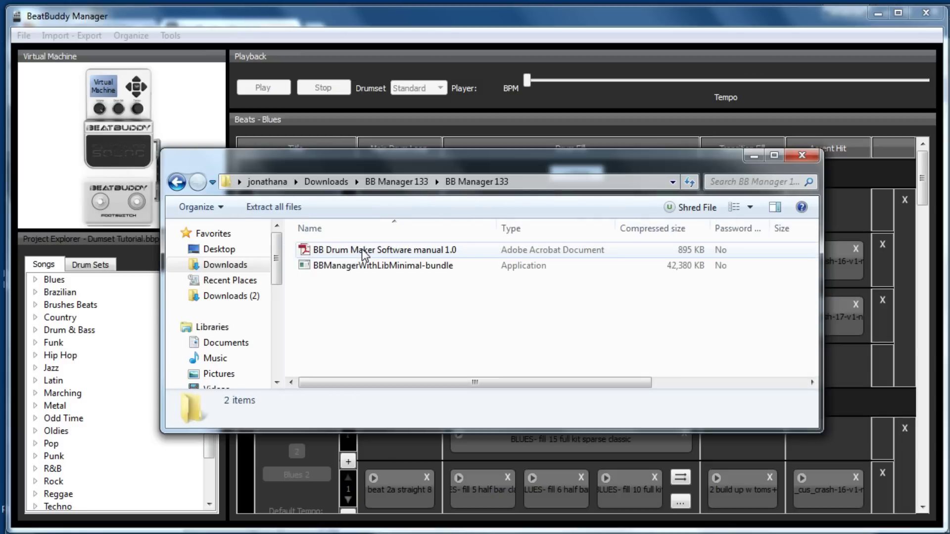
pyautogui.click(372, 251)
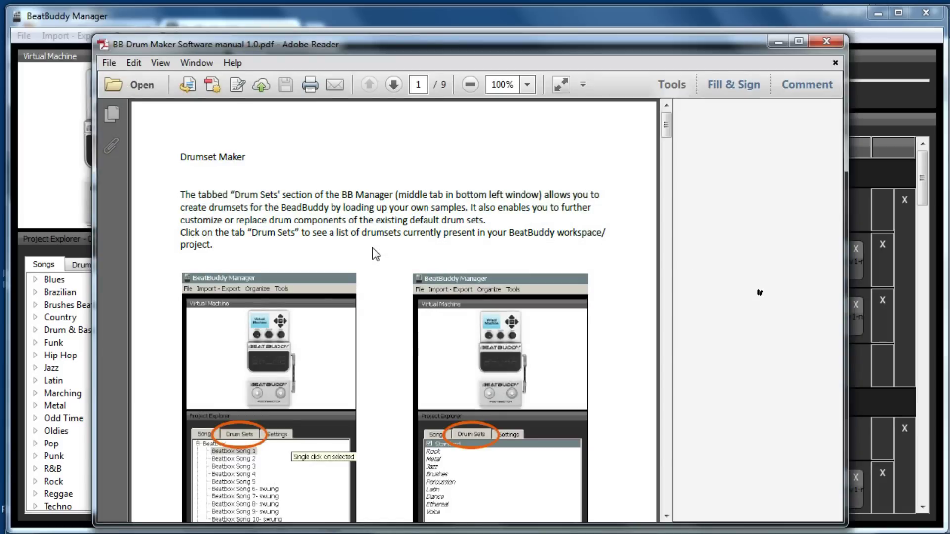
# - Scroll down through the manual's drumset and sample-adding pages, 1 to 6
pyautogui.scroll(-5, 375, 248)
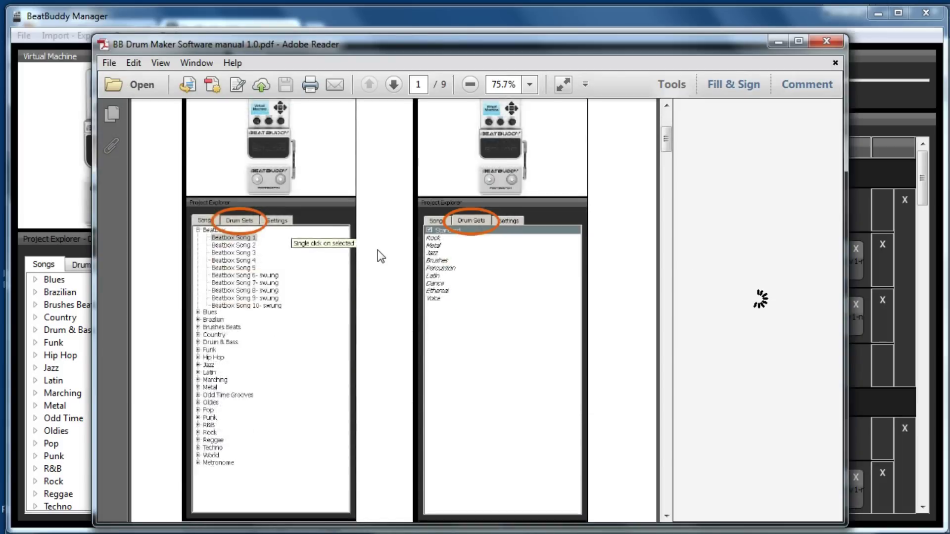
pyautogui.scroll(-3, 378, 250)
pyautogui.scroll(8, 378, 251)
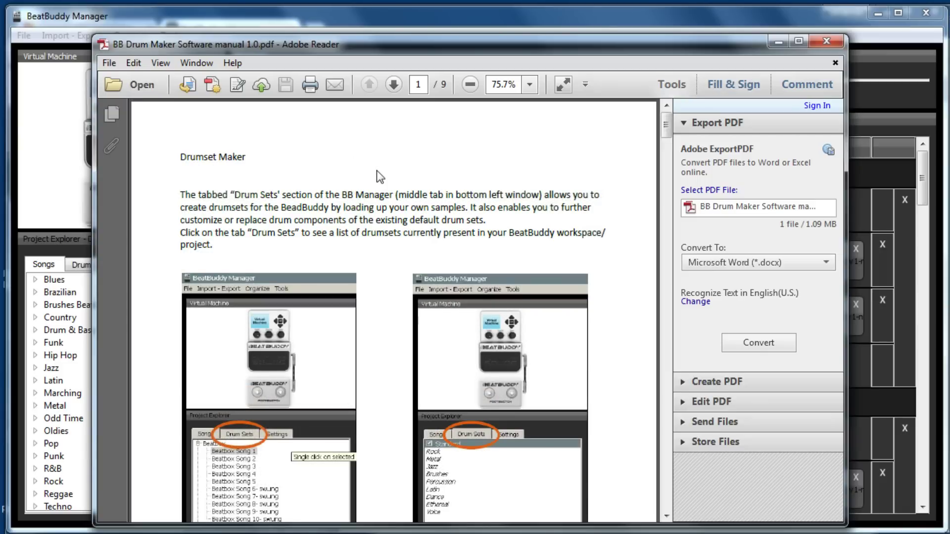
pyautogui.scroll(-3, 380, 177)
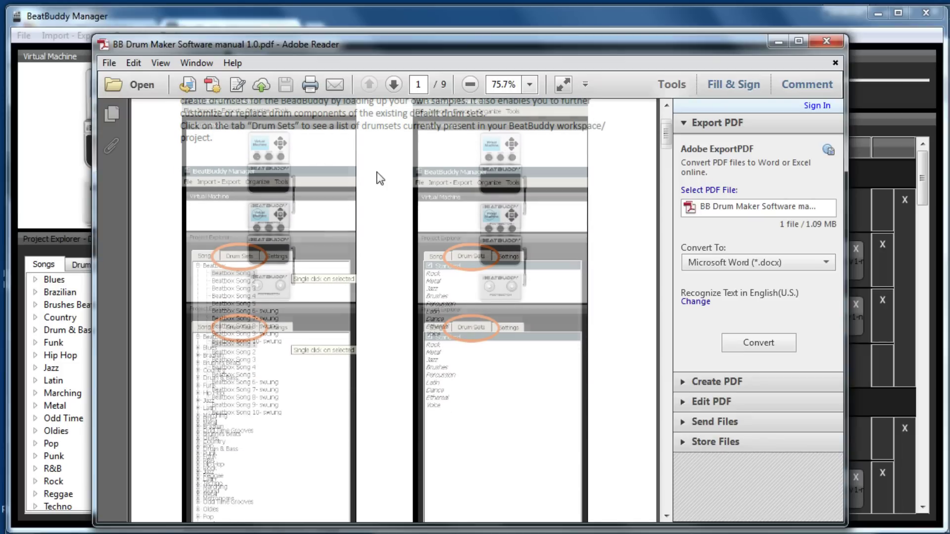
pyautogui.scroll(-5, 380, 177)
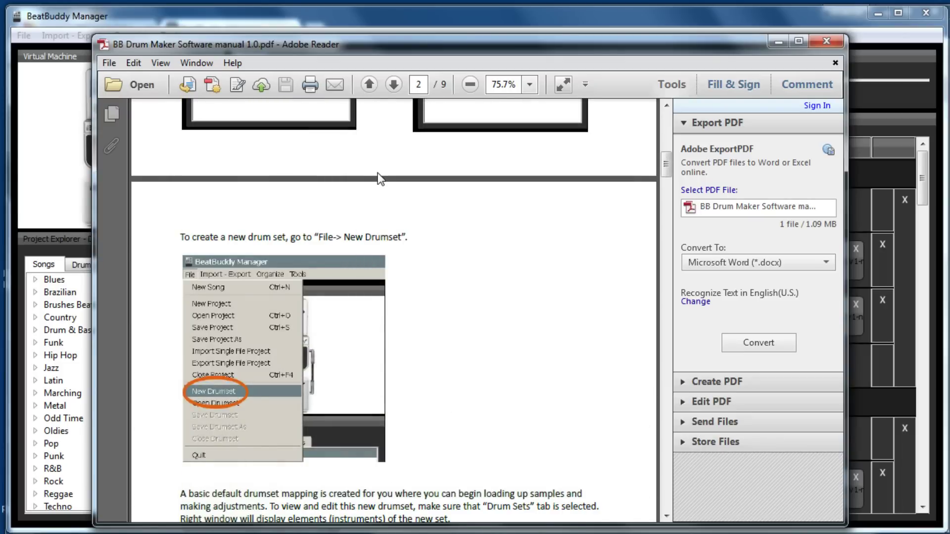
pyautogui.scroll(-3, 378, 173)
pyautogui.scroll(-8, 378, 173)
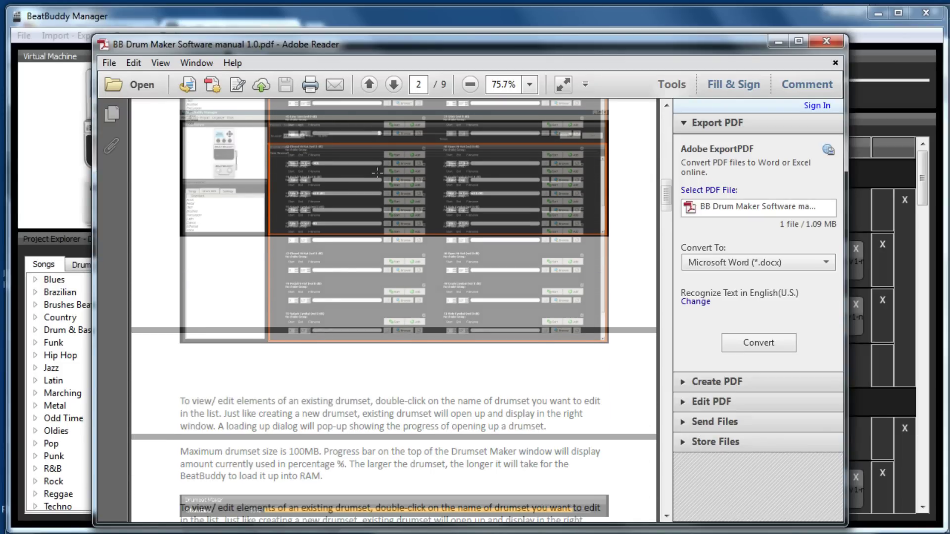
pyautogui.scroll(-4, 380, 179)
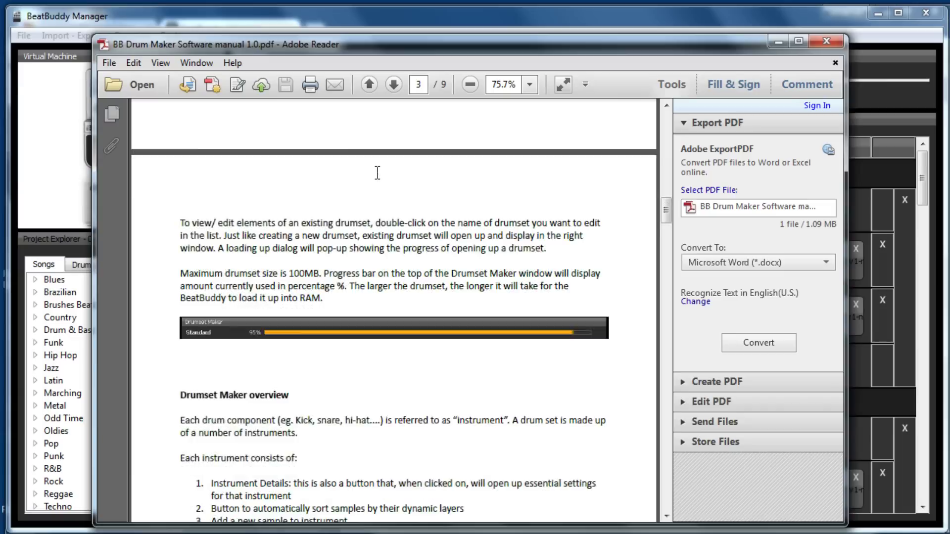
pyautogui.scroll(-4, 378, 174)
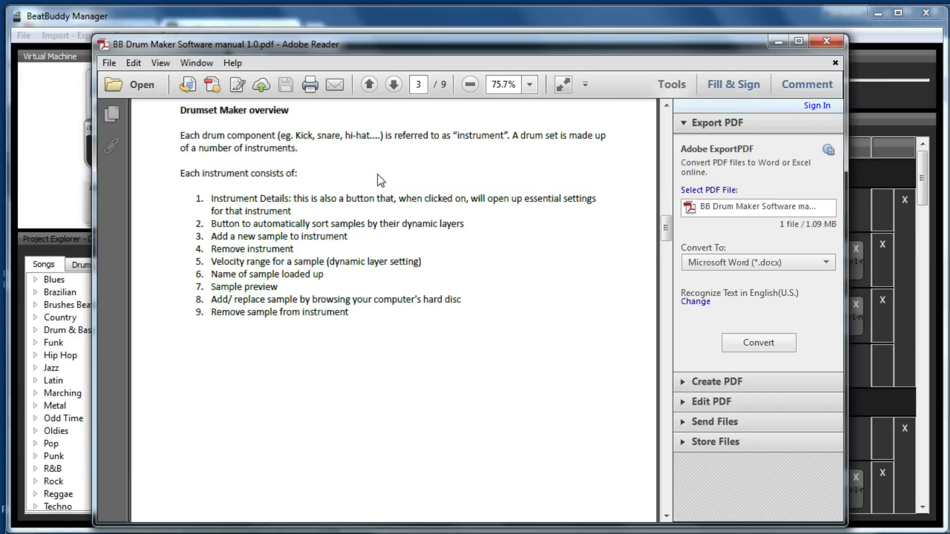
pyautogui.scroll(-2, 377, 175)
pyautogui.scroll(-8, 378, 174)
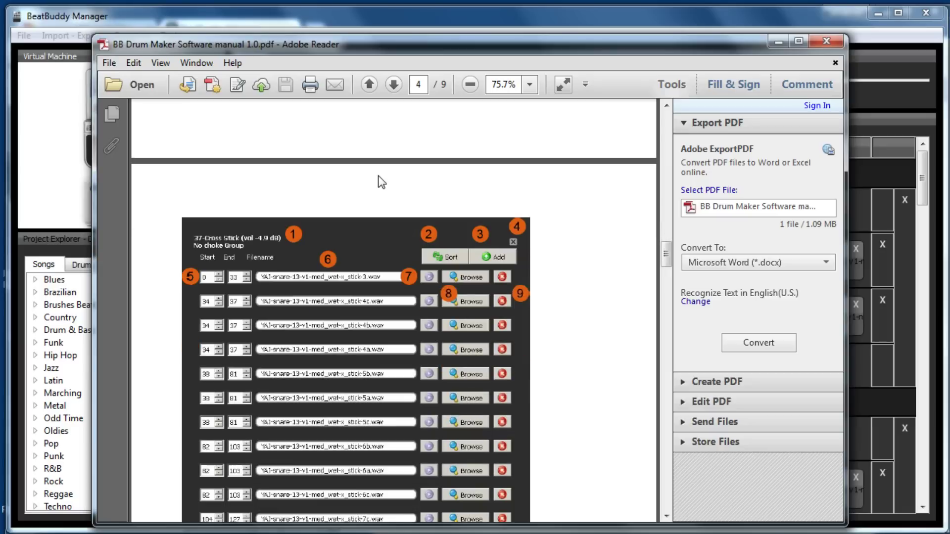
pyautogui.scroll(-8, 378, 174)
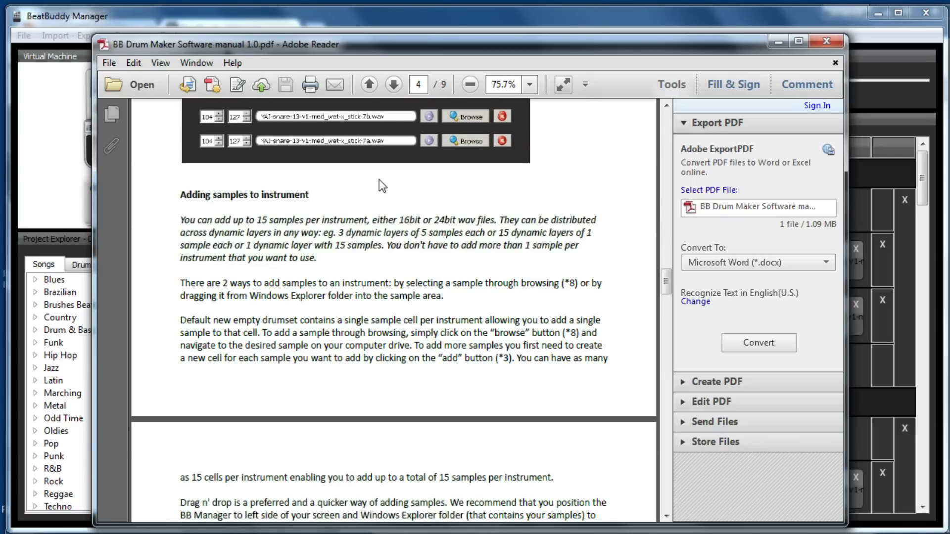
pyautogui.scroll(-8, 378, 175)
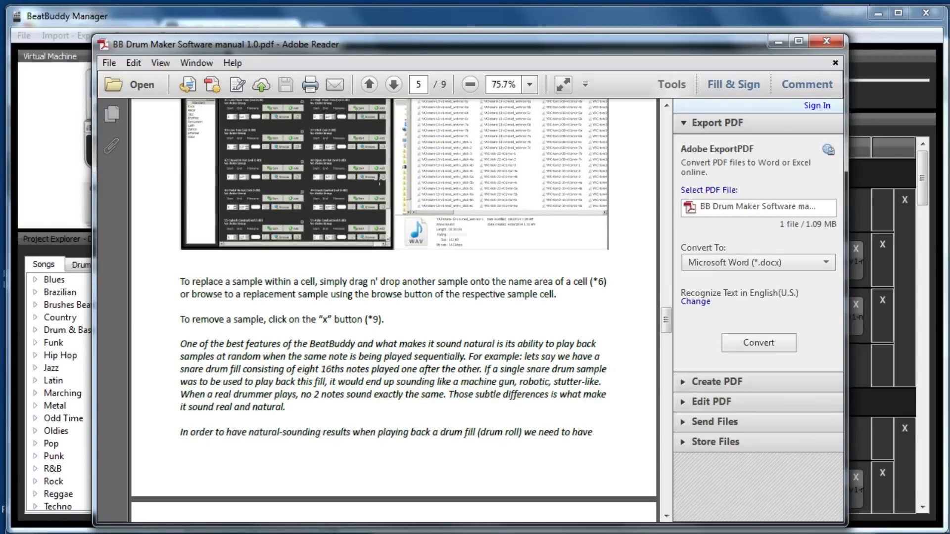
pyautogui.scroll(-5, 379, 179)
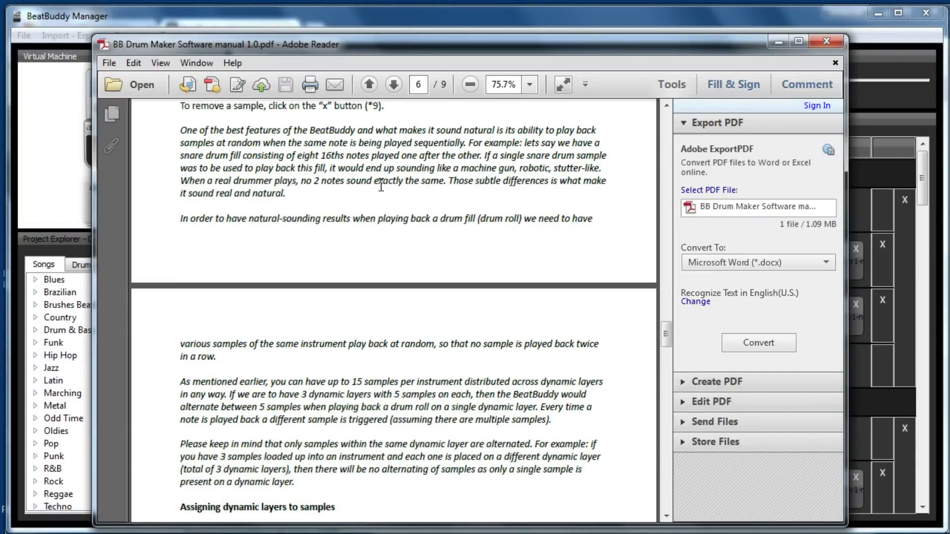
# - Scroll back up through the Drum Maker manual to its first pages
pyautogui.scroll(5, 381, 185)
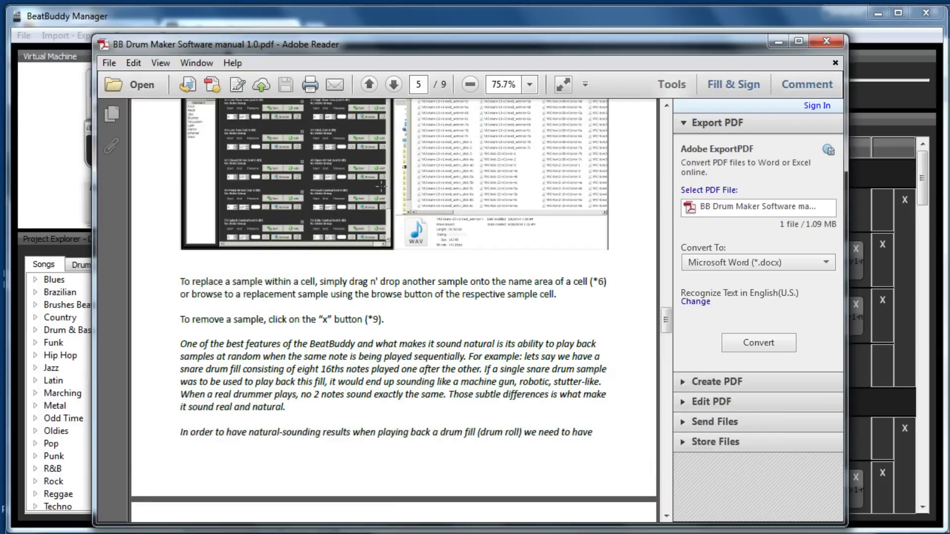
pyautogui.scroll(4, 381, 186)
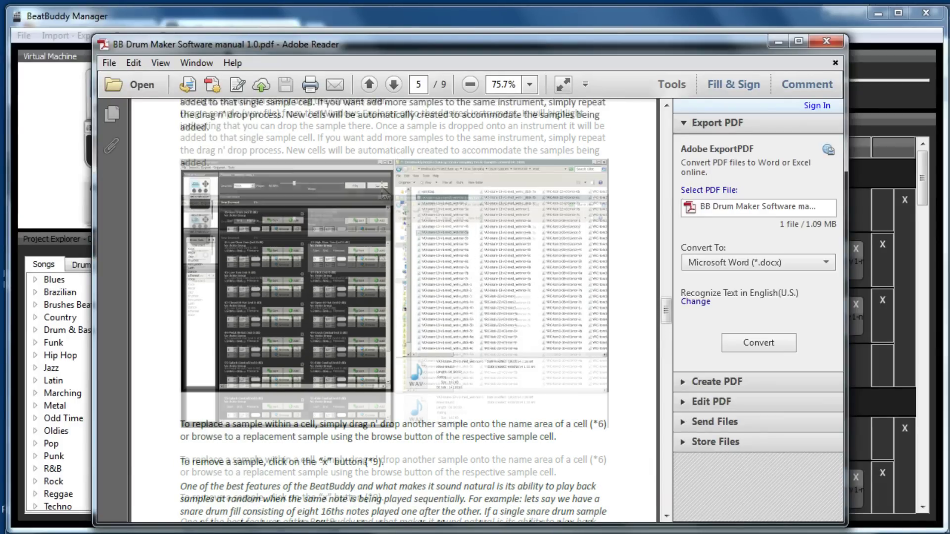
pyautogui.scroll(4, 382, 187)
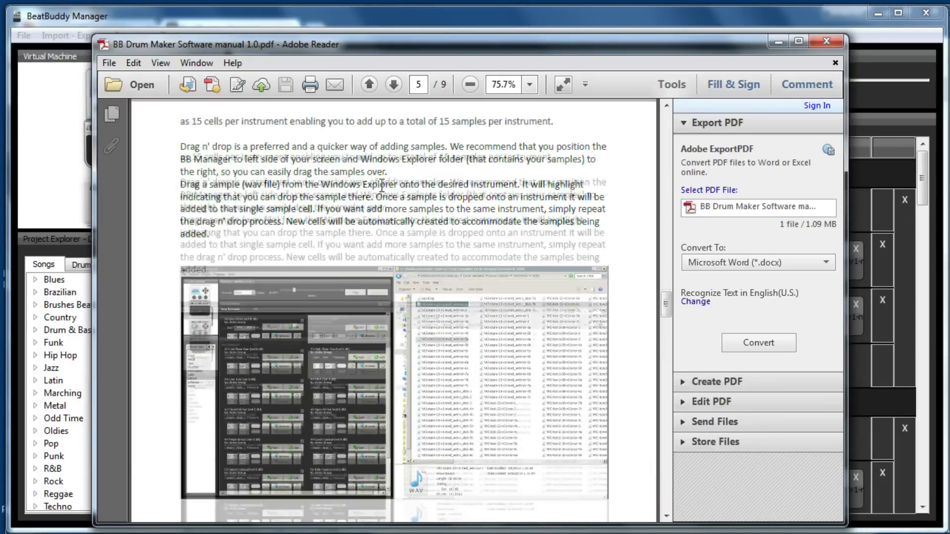
pyautogui.scroll(5, 385, 193)
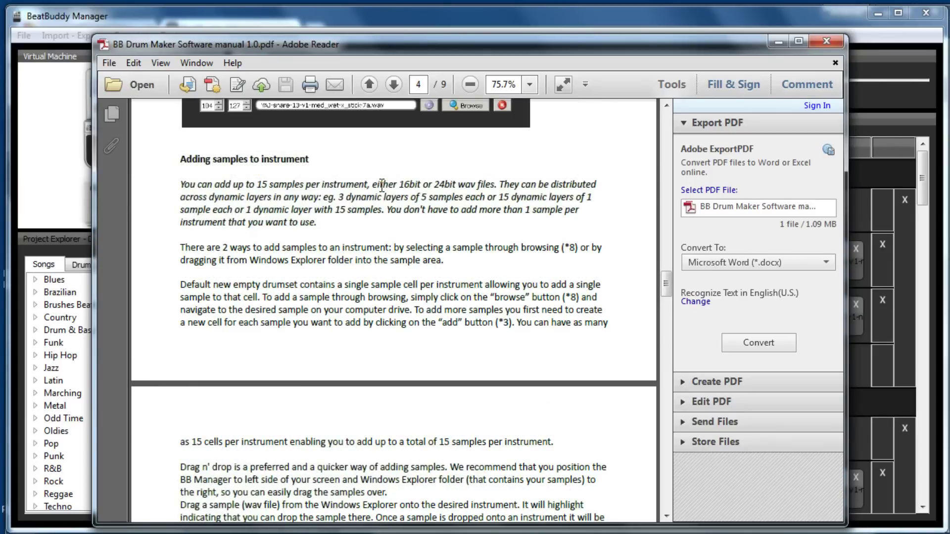
pyautogui.scroll(5, 382, 186)
pyautogui.scroll(6, 381, 186)
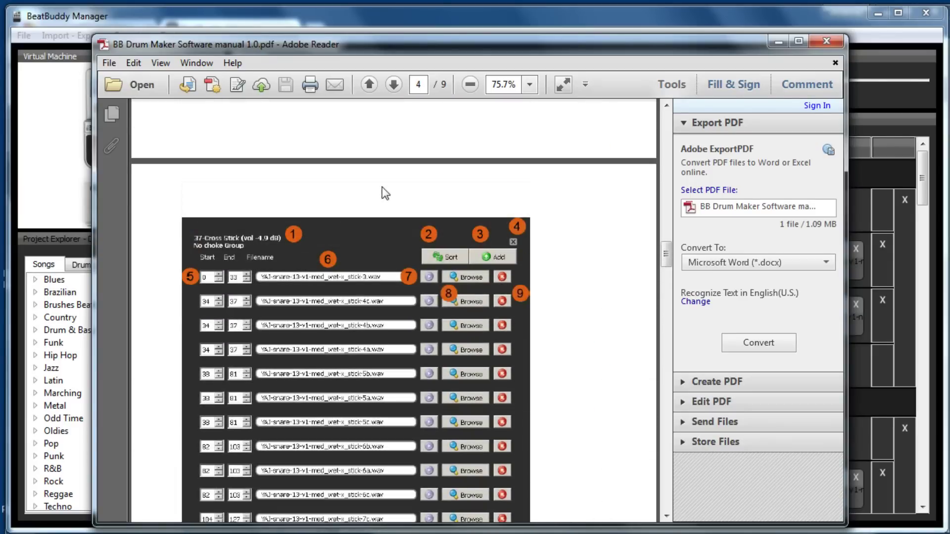
pyautogui.scroll(5, 382, 186)
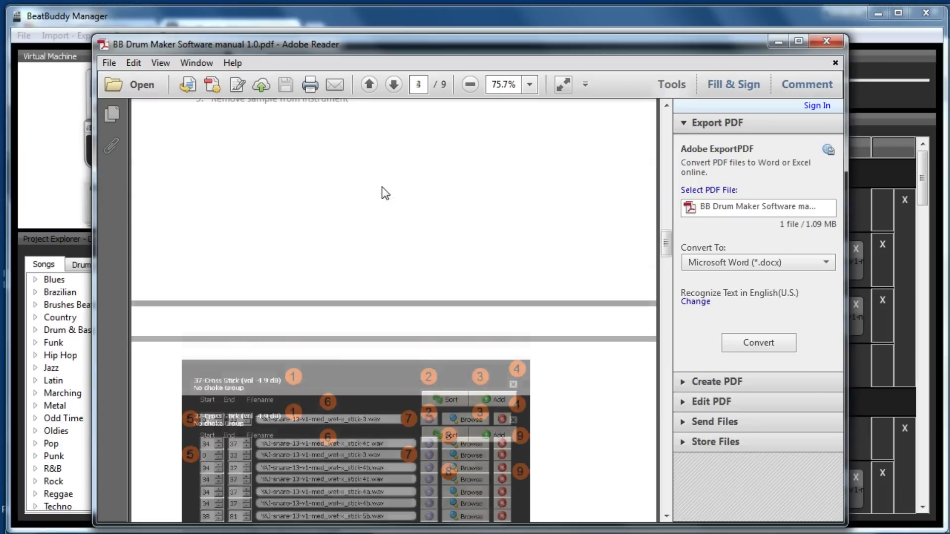
pyautogui.scroll(3, 382, 186)
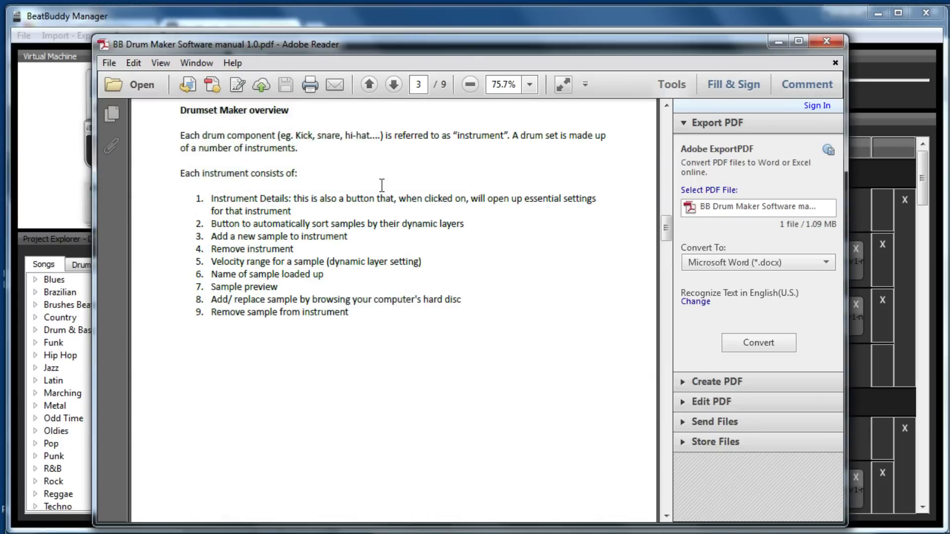
pyautogui.scroll(4, 495, 229)
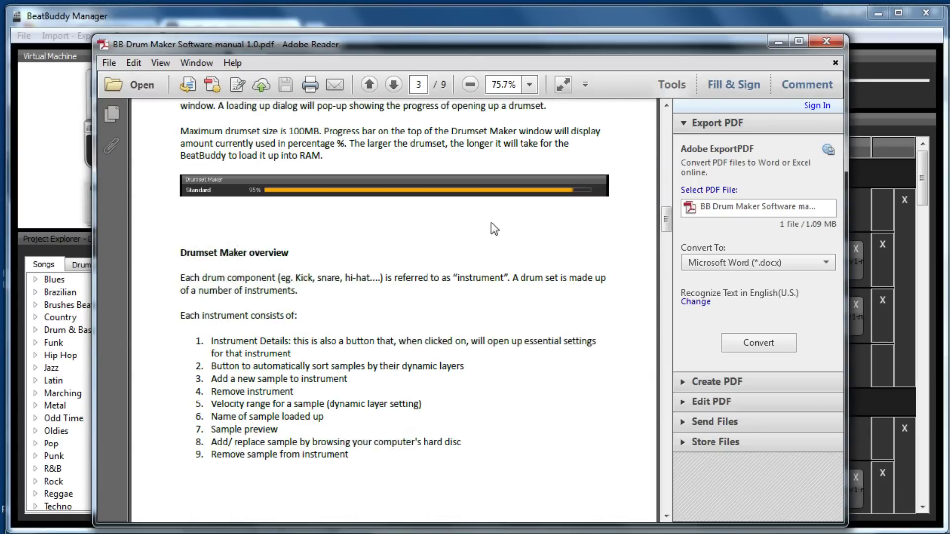
pyautogui.scroll(11, 494, 228)
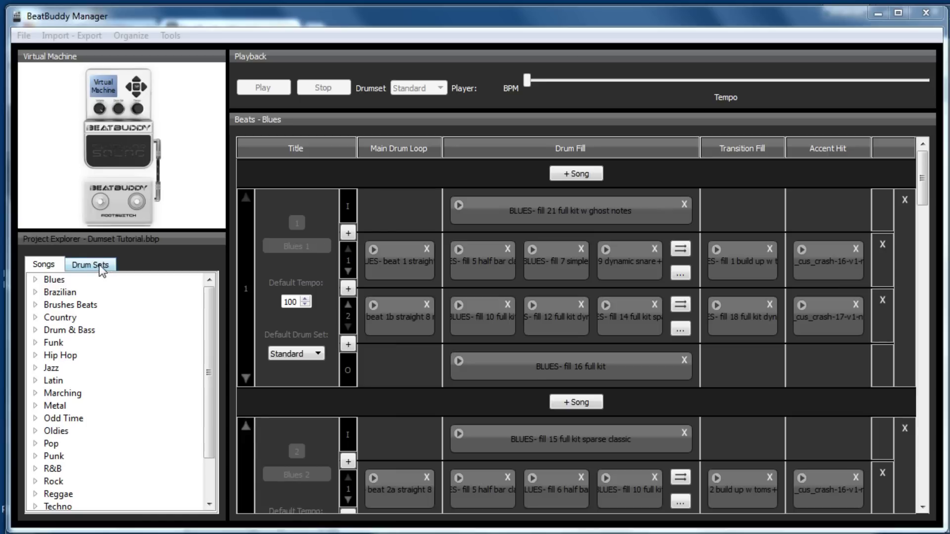
# - Show the Drum Sets list and look at each kit in turn, from Standard through Voice
pyautogui.click(99, 265)
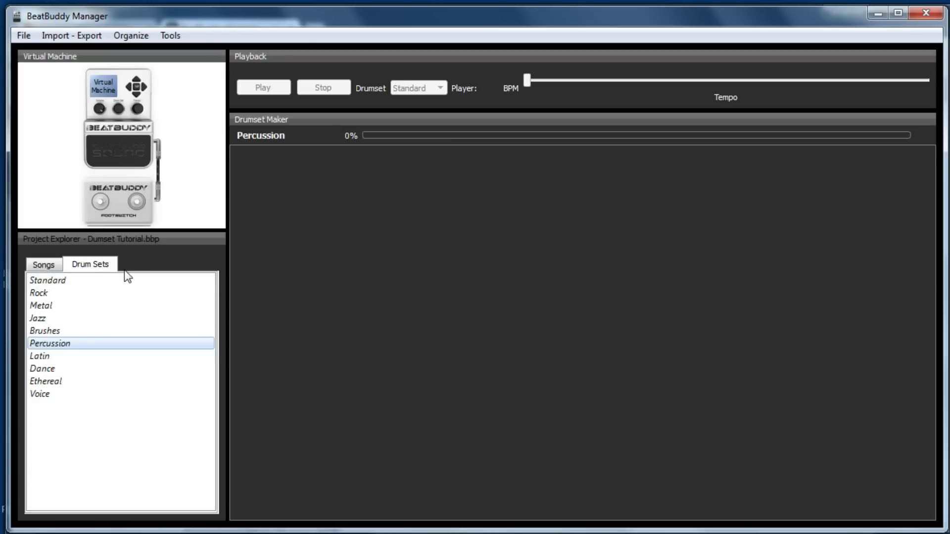
pyautogui.click(65, 282)
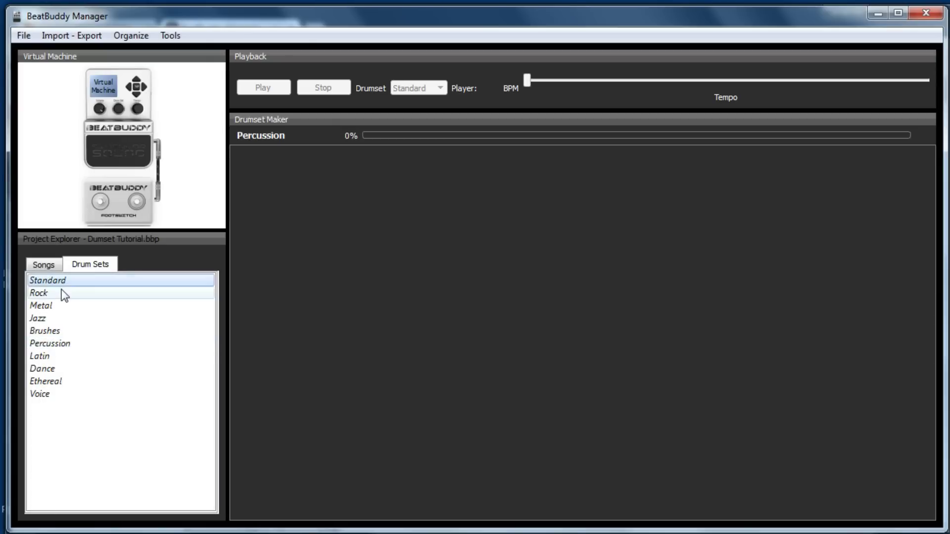
pyautogui.click(63, 294)
pyautogui.click(65, 306)
pyautogui.click(63, 320)
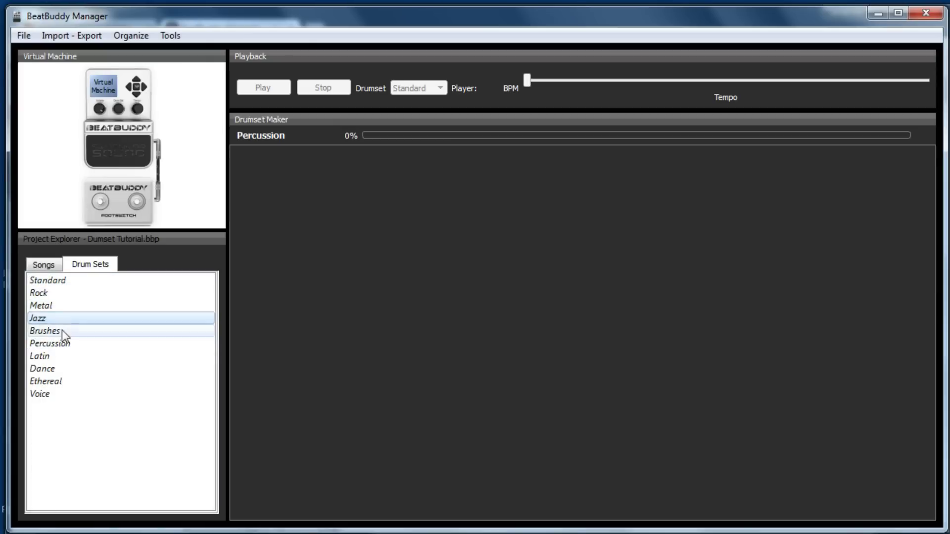
pyautogui.click(63, 332)
pyautogui.click(65, 344)
pyautogui.click(63, 357)
pyautogui.click(61, 370)
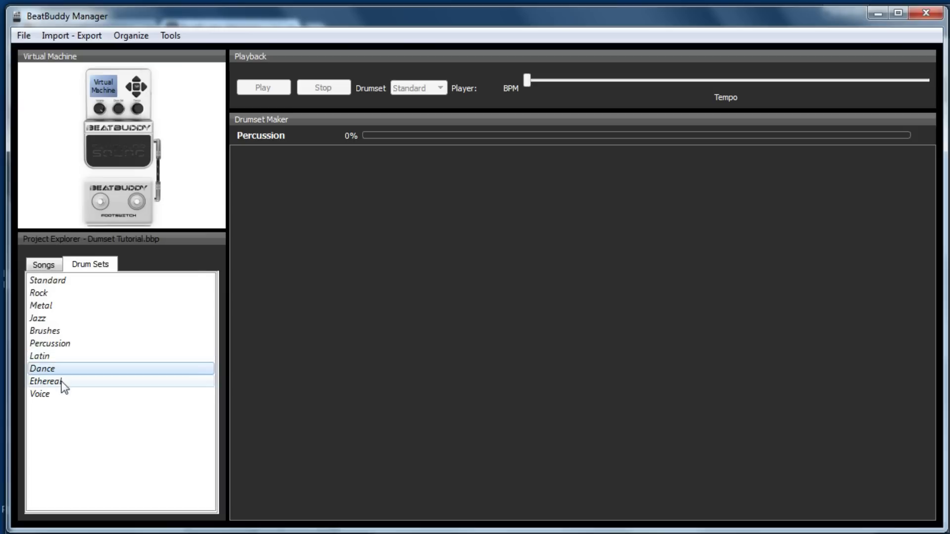
pyautogui.click(59, 382)
pyautogui.click(58, 395)
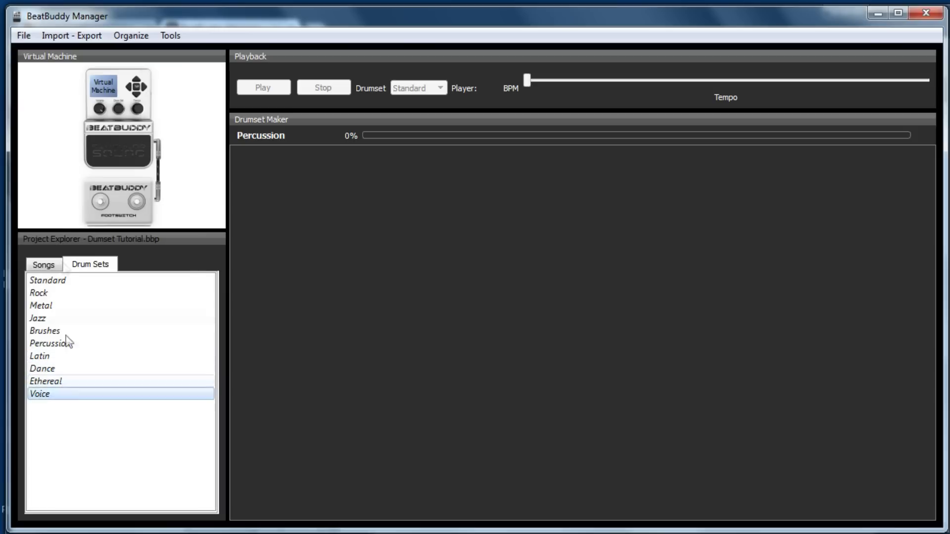
# - Look over the Import - Export menu, close it unused, then select the Standard drum set
pyautogui.click(76, 40)
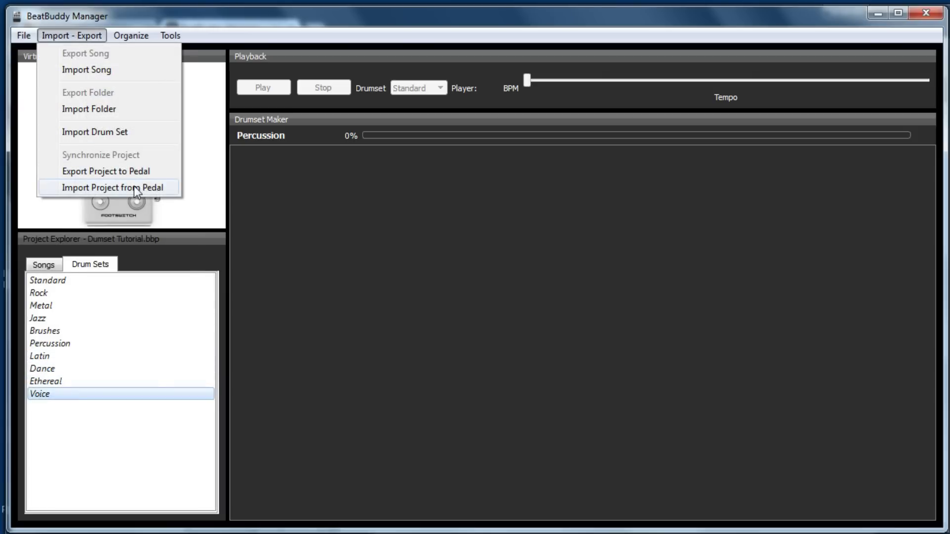
pyautogui.click(67, 288)
pyautogui.click(62, 296)
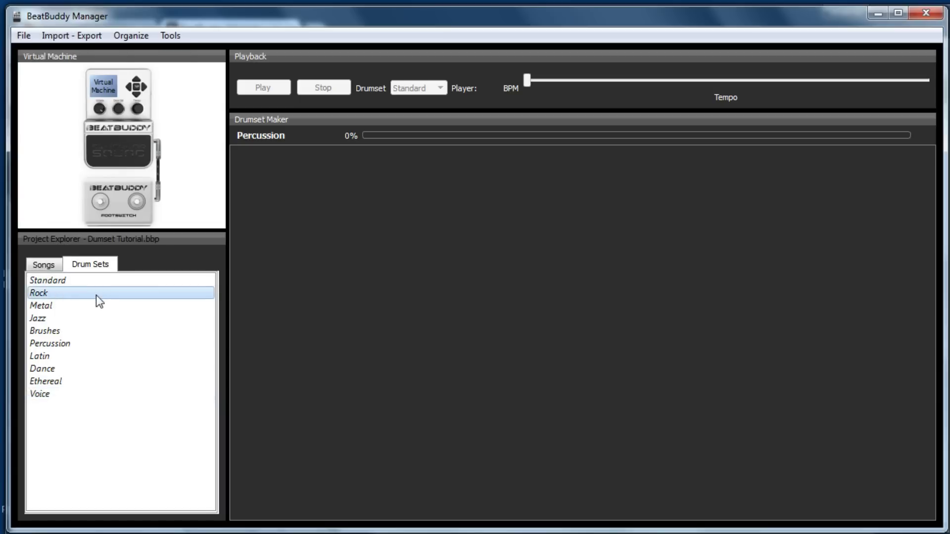
pyautogui.click(55, 282)
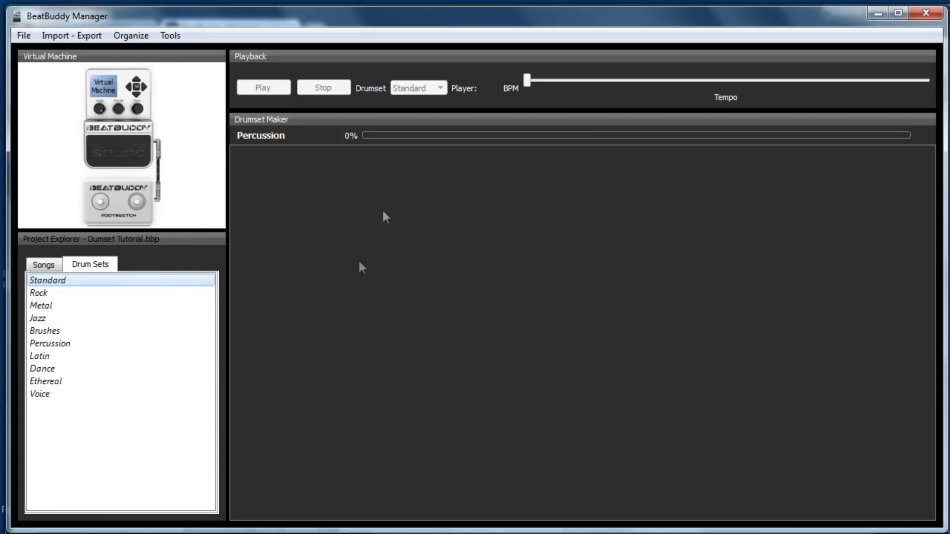
# - Confirm the workspace drum_sets folder holds only a README, then try opening Standard again
pyautogui.doubleClick(59, 281)
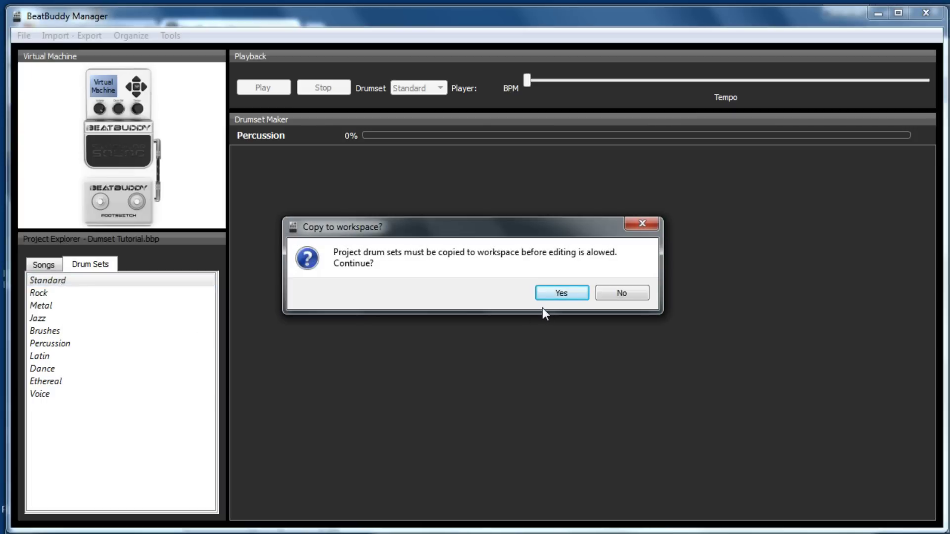
pyautogui.press('Return')
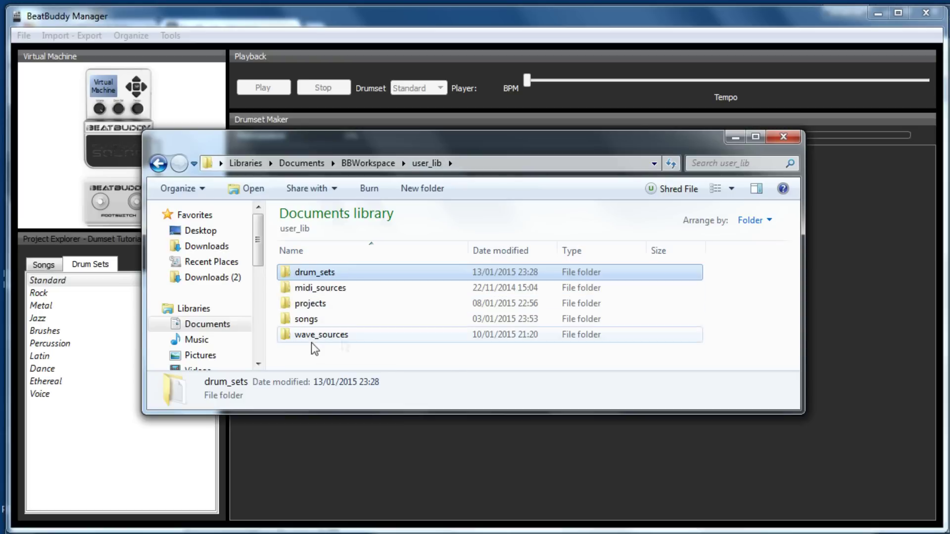
pyautogui.doubleClick(325, 273)
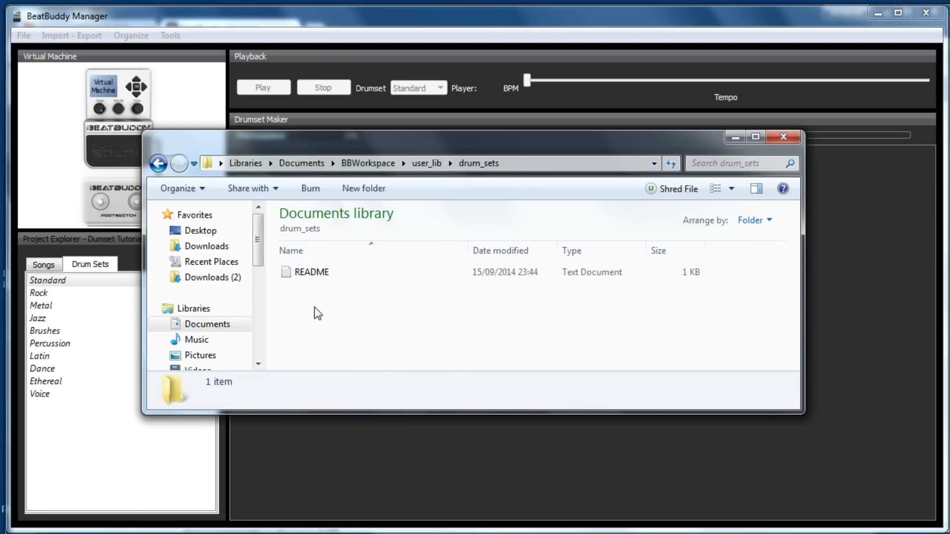
pyautogui.doubleClick(310, 272)
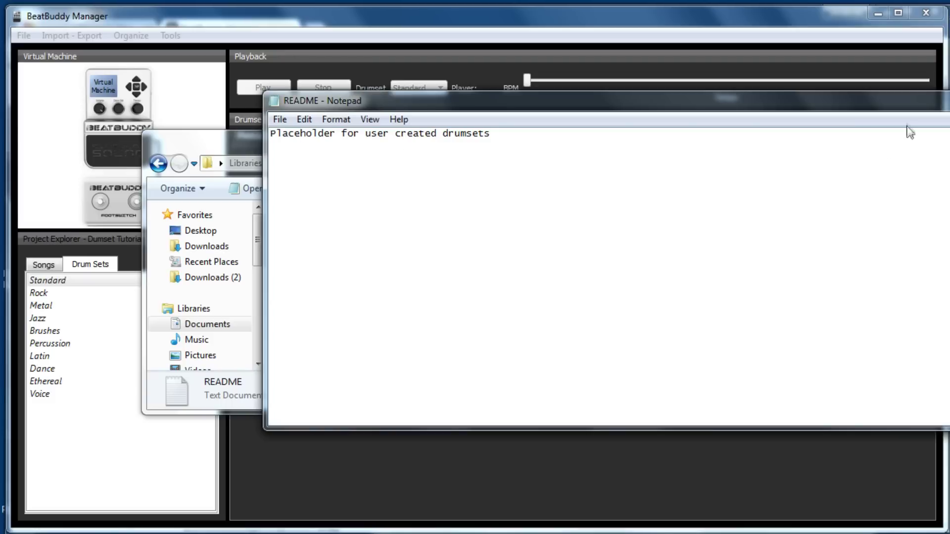
pyautogui.hotkey('alt', 'F4')
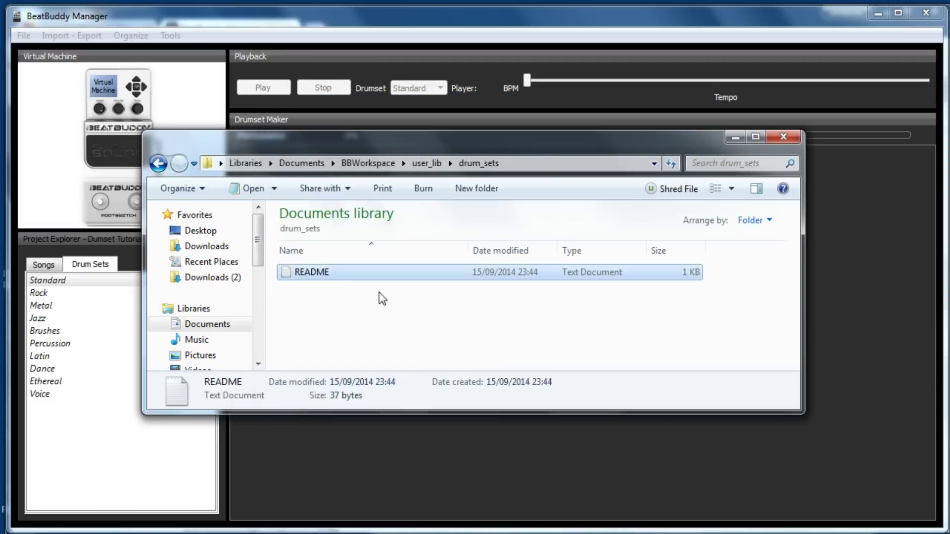
pyautogui.doubleClick(65, 283)
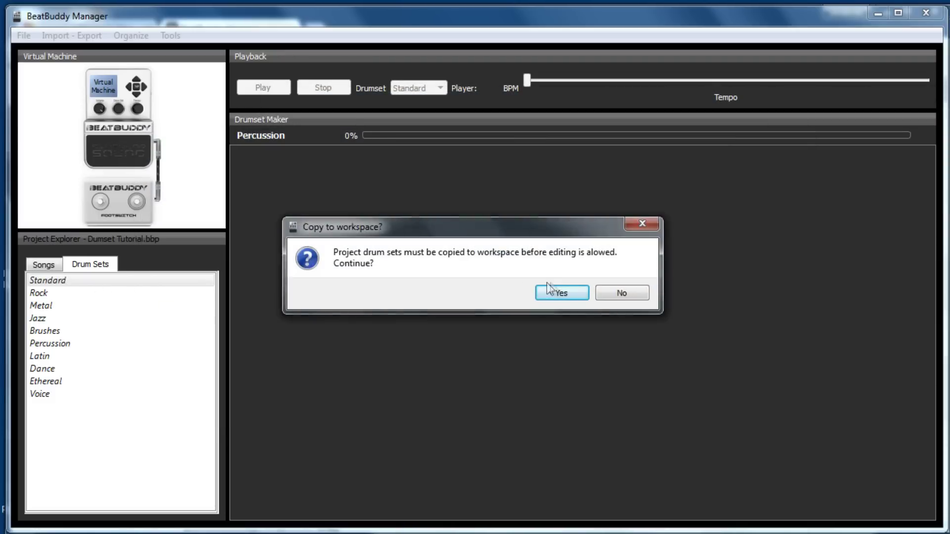
# - Copy Standard to the workspace and check the new Standard file in drum_sets
pyautogui.click(561, 294)
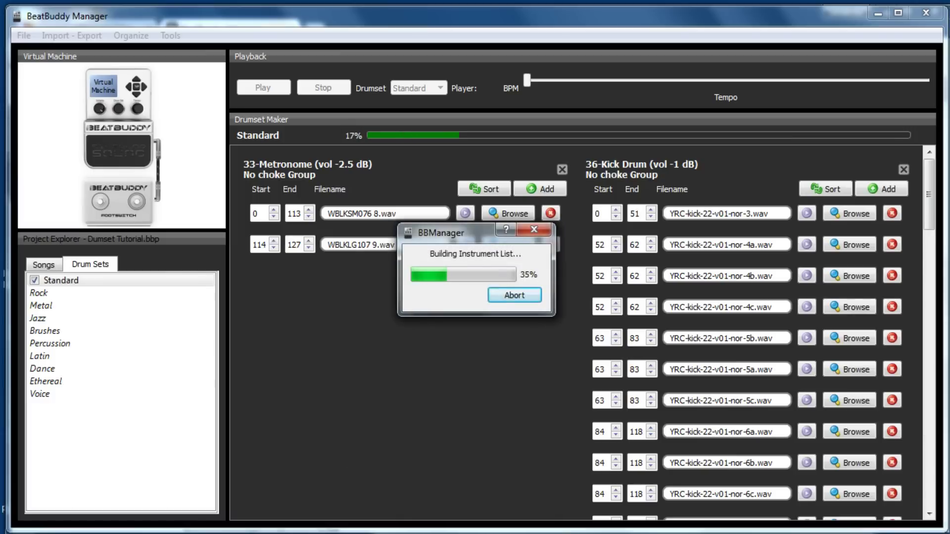
pyautogui.hotkey('alt', 'Tab')
pyautogui.click(322, 294)
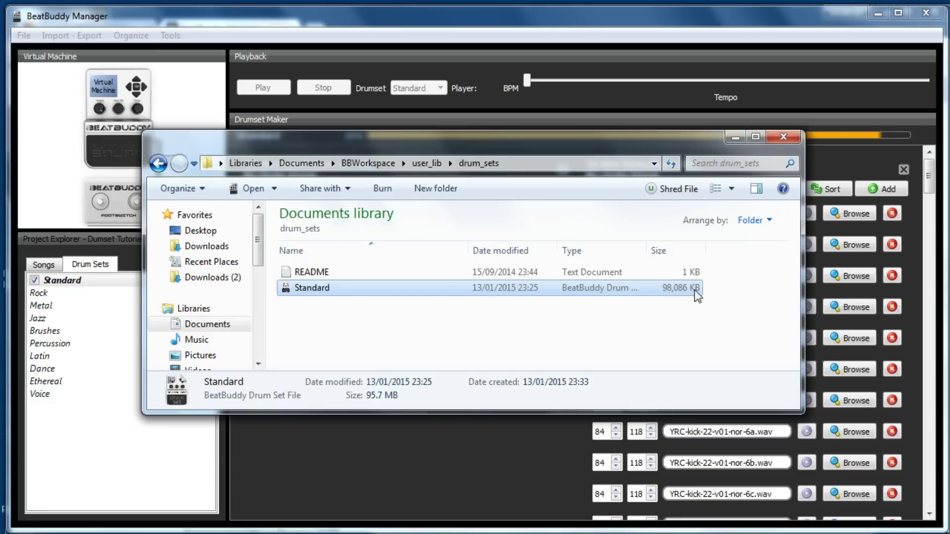
pyautogui.click(734, 137)
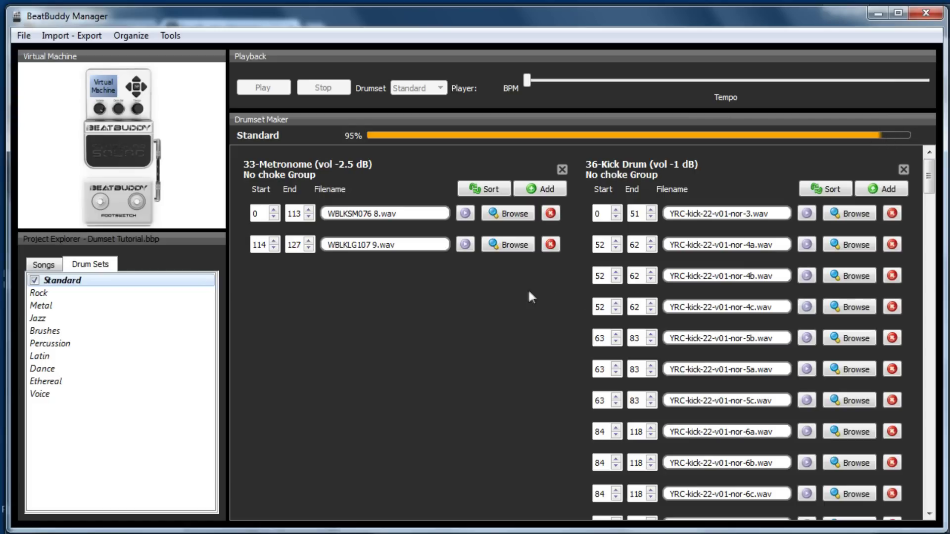
pyautogui.scroll(-5, 529, 297)
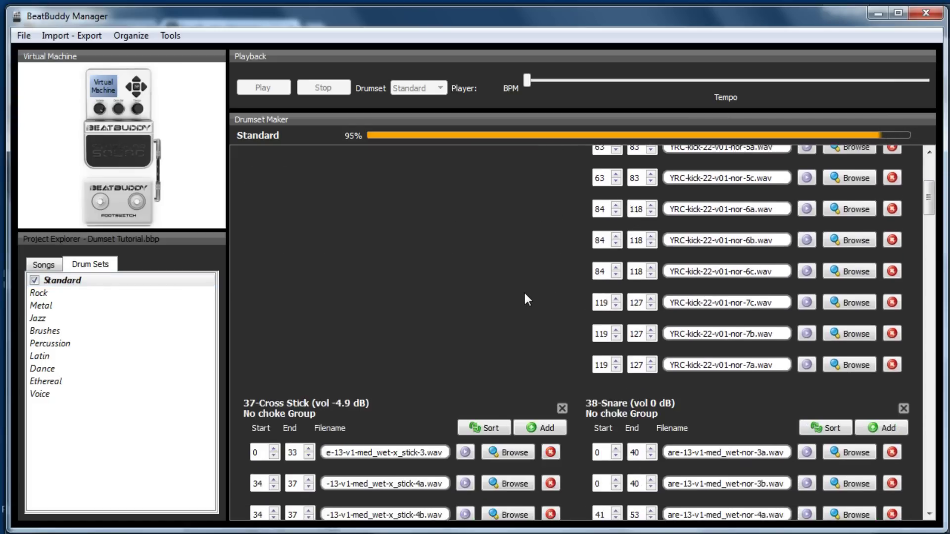
pyautogui.scroll(5, 526, 296)
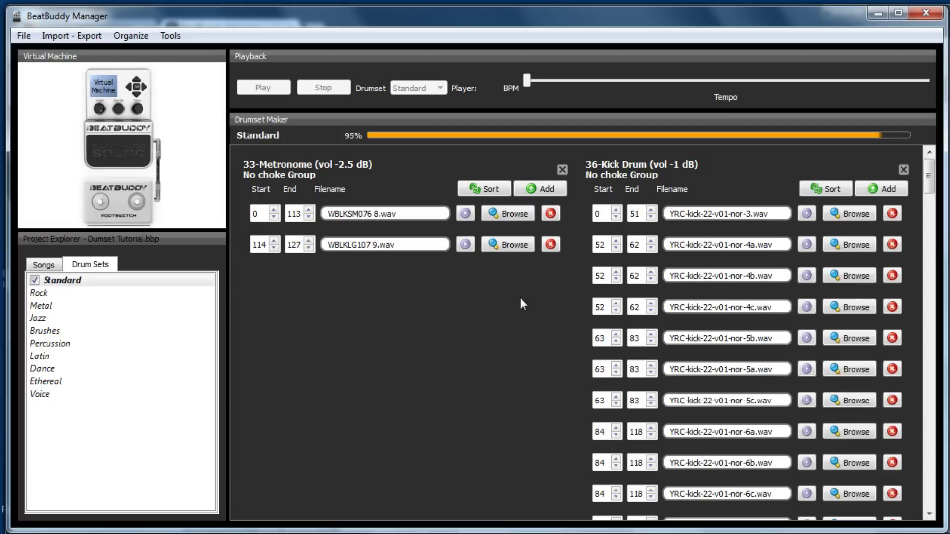
pyautogui.scroll(-1, 521, 298)
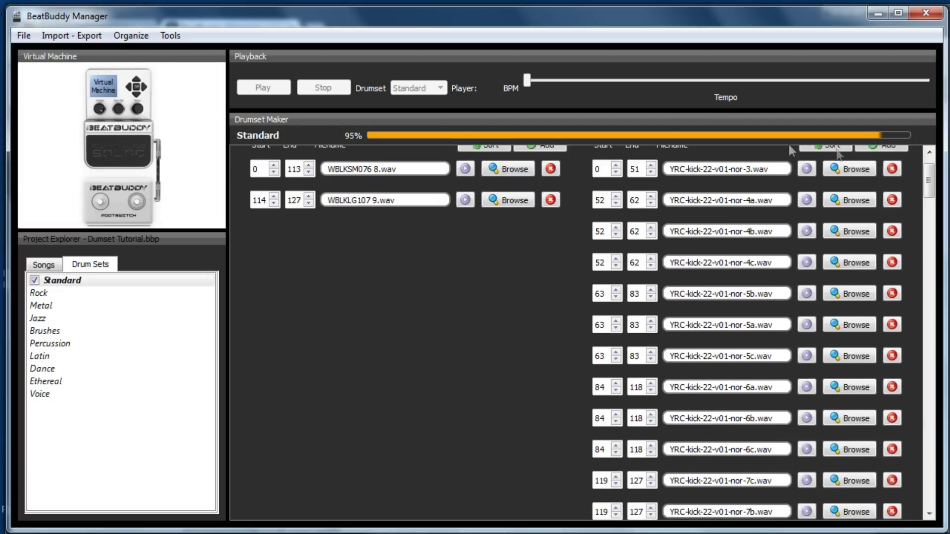
pyautogui.scroll(1, 480, 290)
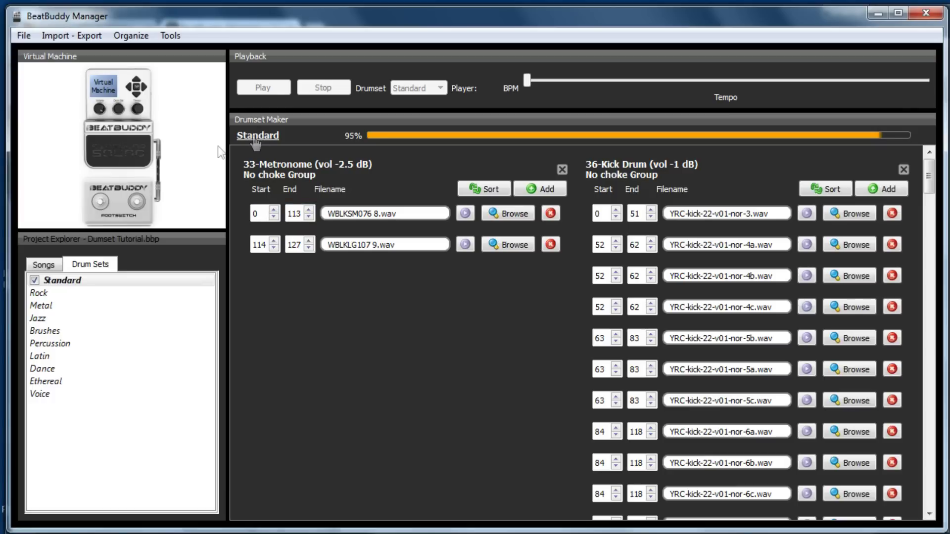
# - Copy Rock, Latin and Percussion to the workspace in turn, discarding unsaved changes, ending on Percussion
pyautogui.click(38, 294)
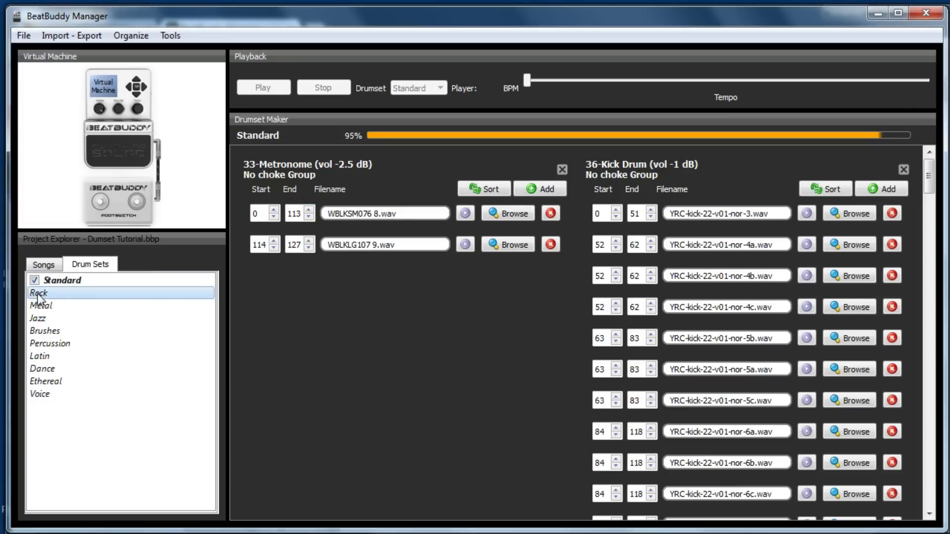
pyautogui.click(567, 295)
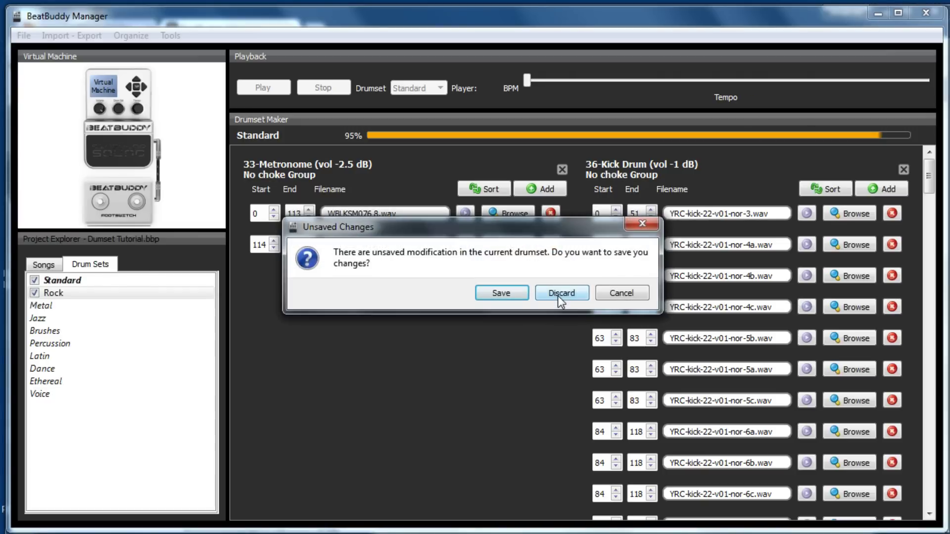
pyautogui.click(561, 297)
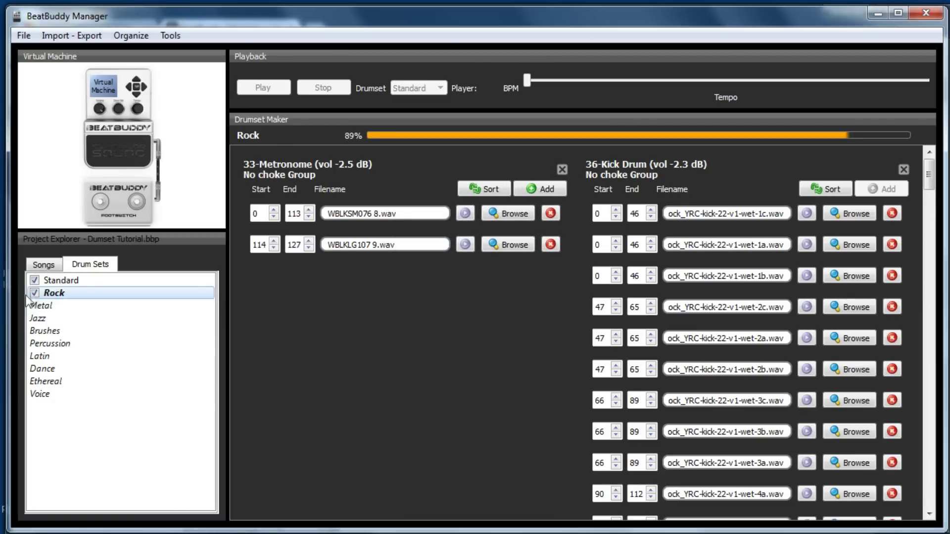
pyautogui.click(61, 357)
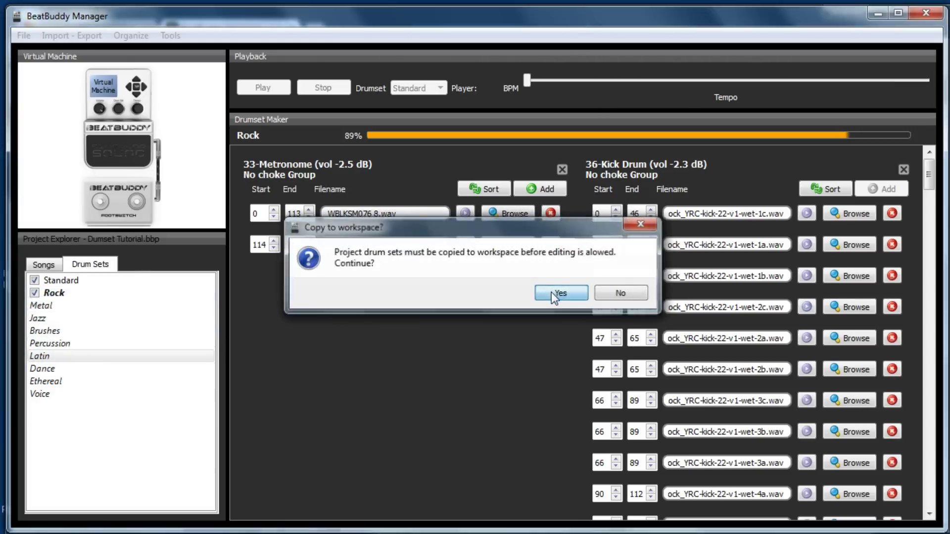
pyautogui.click(553, 293)
pyautogui.click(557, 292)
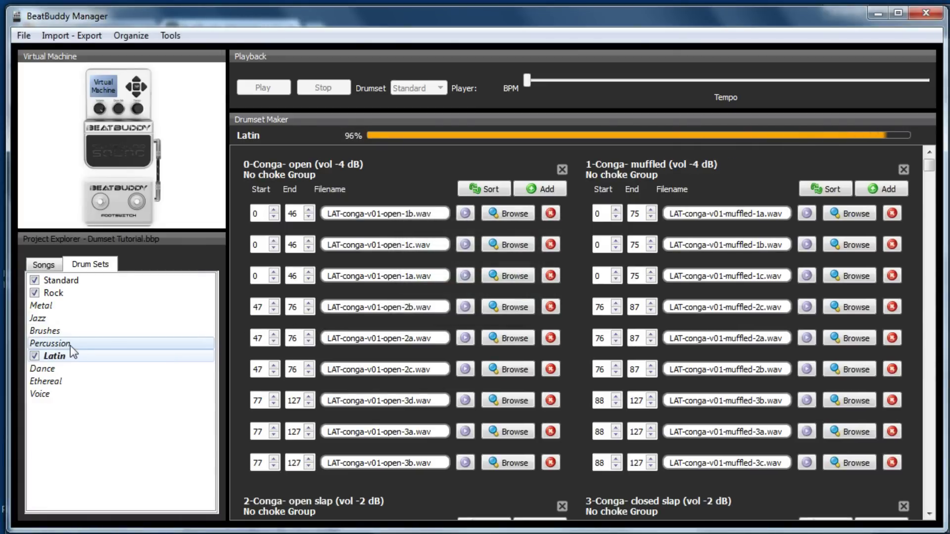
pyautogui.doubleClick(133, 356)
pyautogui.click(557, 294)
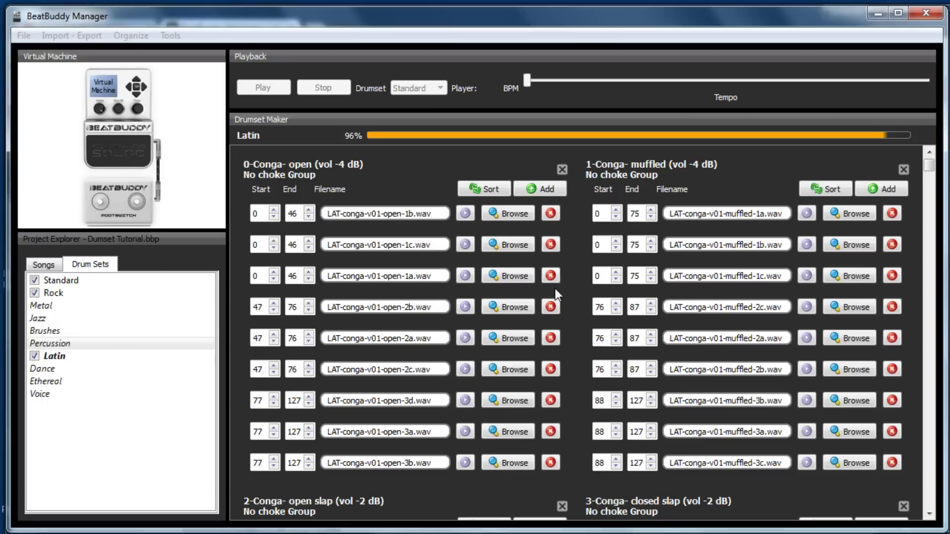
pyautogui.click(556, 293)
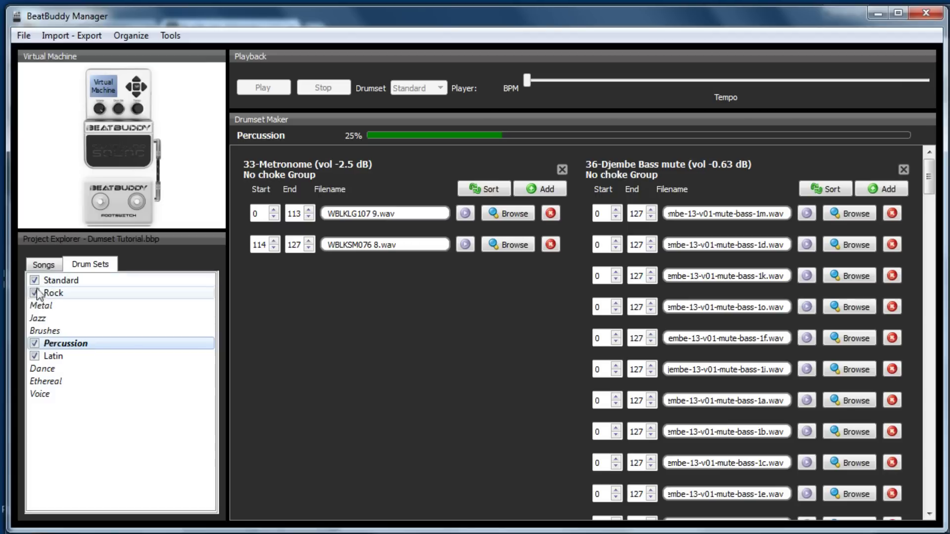
# - Uncheck Percussion, Latin, Rock and Standard to remove them from the project
pyautogui.click(34, 343)
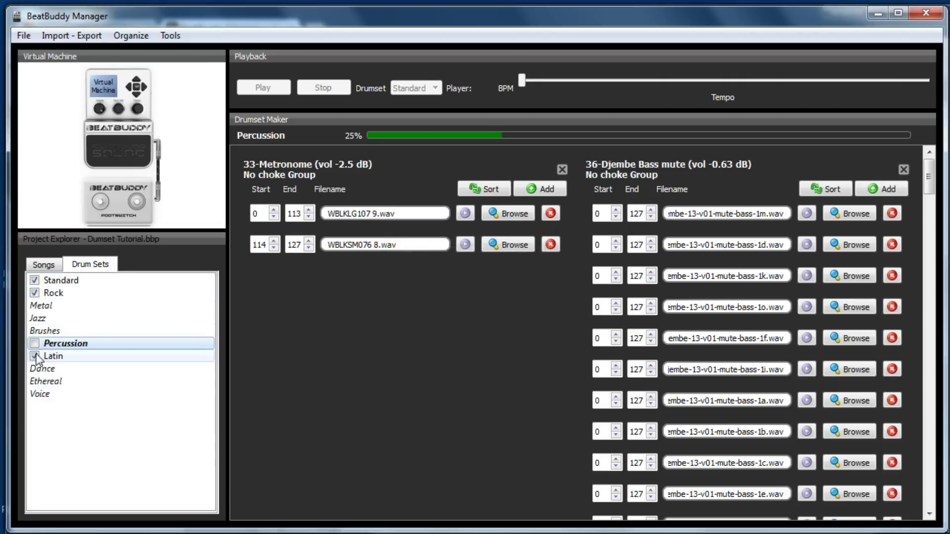
pyautogui.click(35, 356)
pyautogui.click(37, 292)
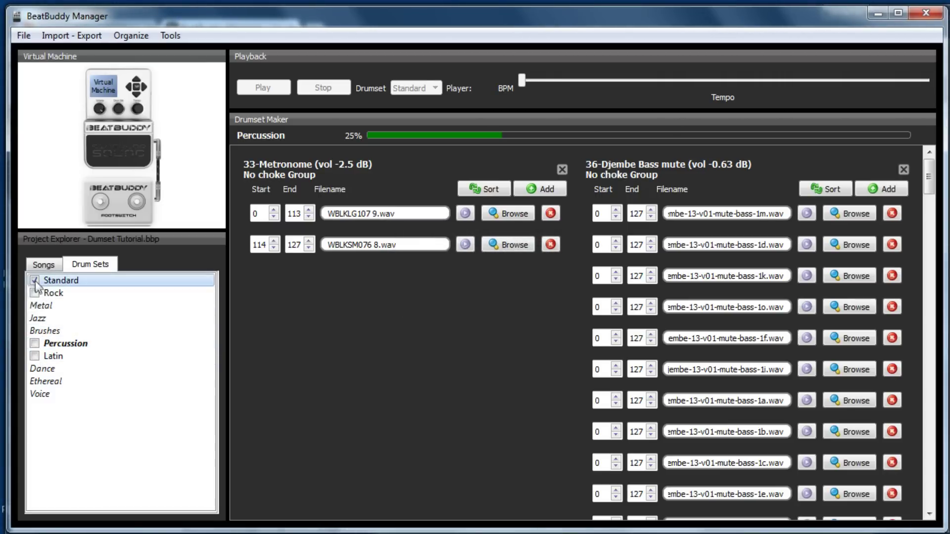
pyautogui.click(35, 280)
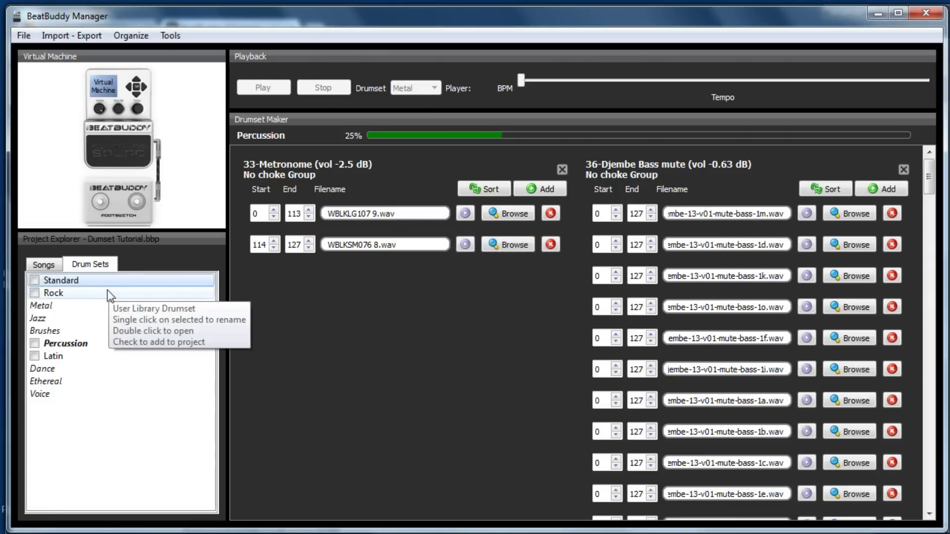
# - Load the Blues 1 song from the Songs list and review its playback Drumset choices
pyautogui.click(45, 265)
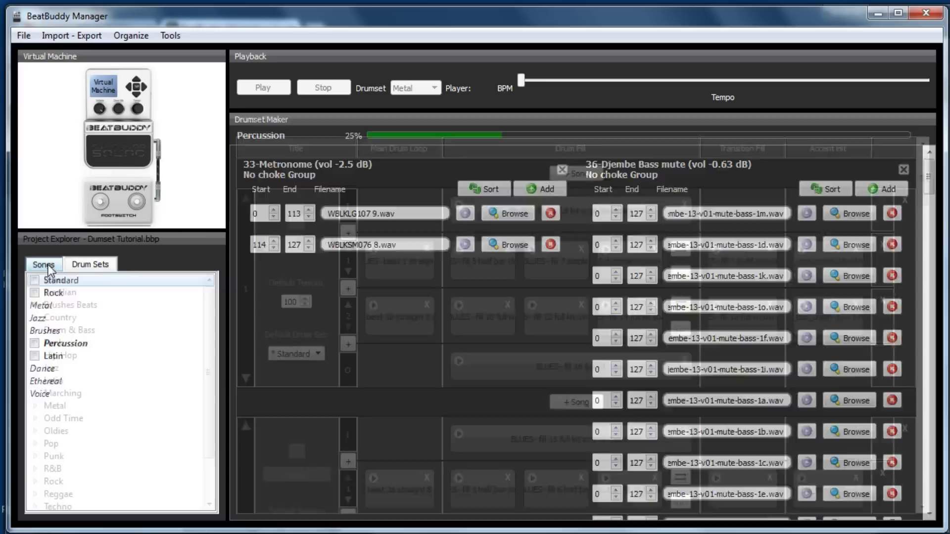
pyautogui.click(35, 279)
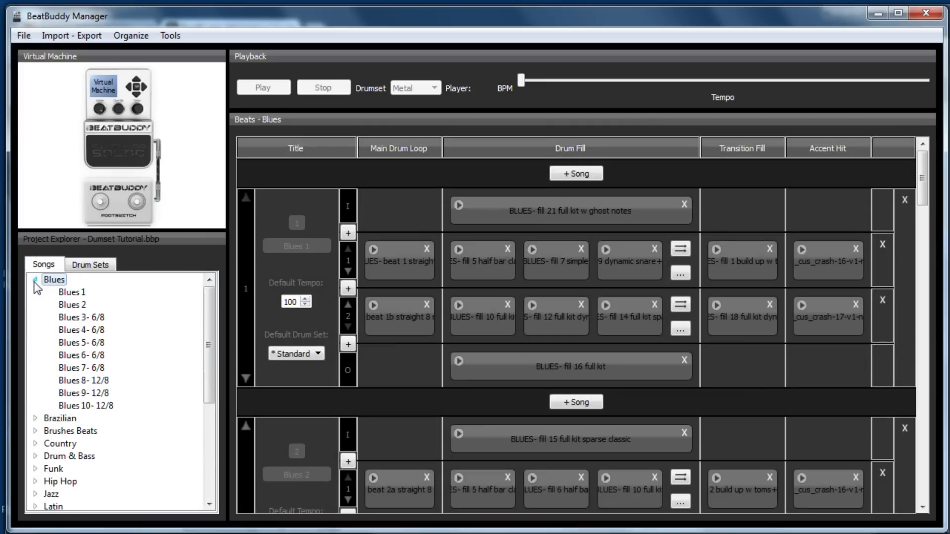
pyautogui.click(70, 296)
pyautogui.click(434, 88)
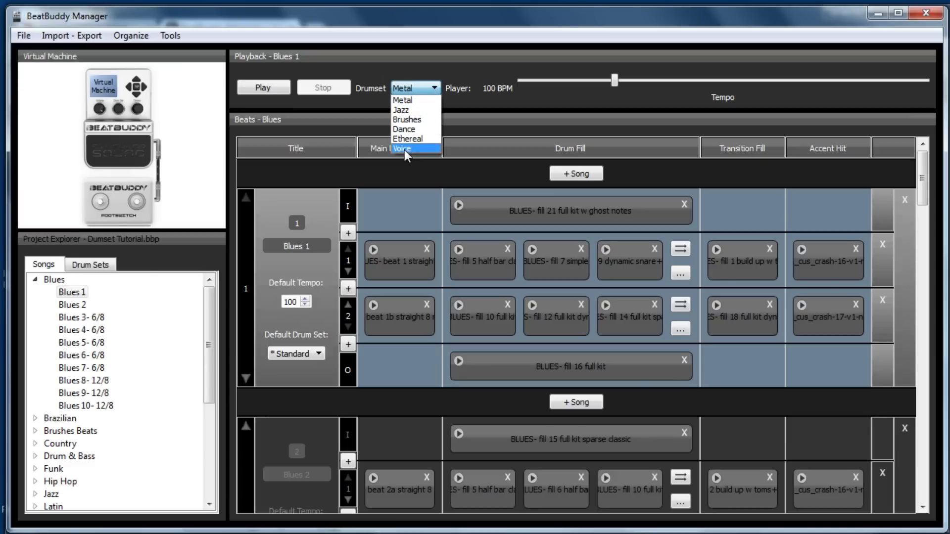
pyautogui.click(97, 266)
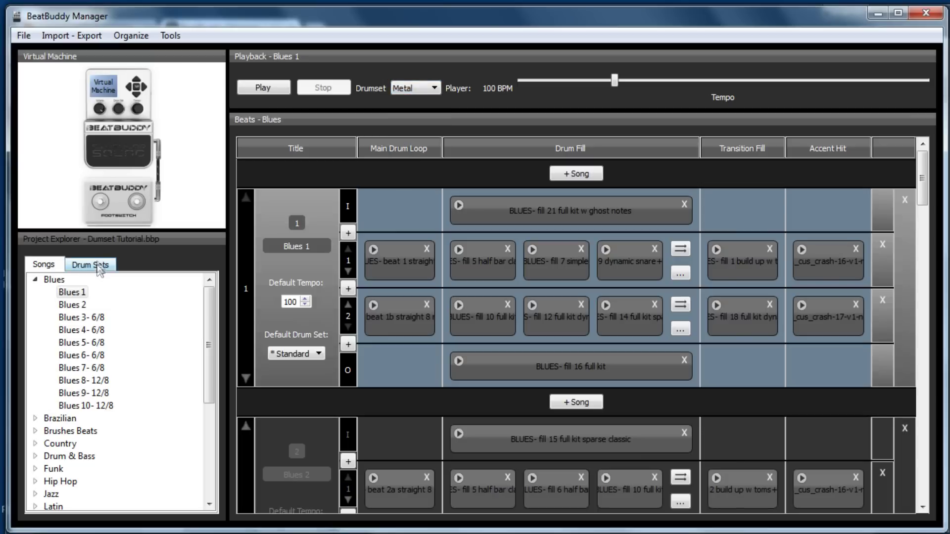
# - Re-tick Standard, Rock, Percussion and Latin in Drum Sets and review the playback Drumset choices
pyautogui.click(97, 266)
pyautogui.click(34, 280)
pyautogui.click(34, 293)
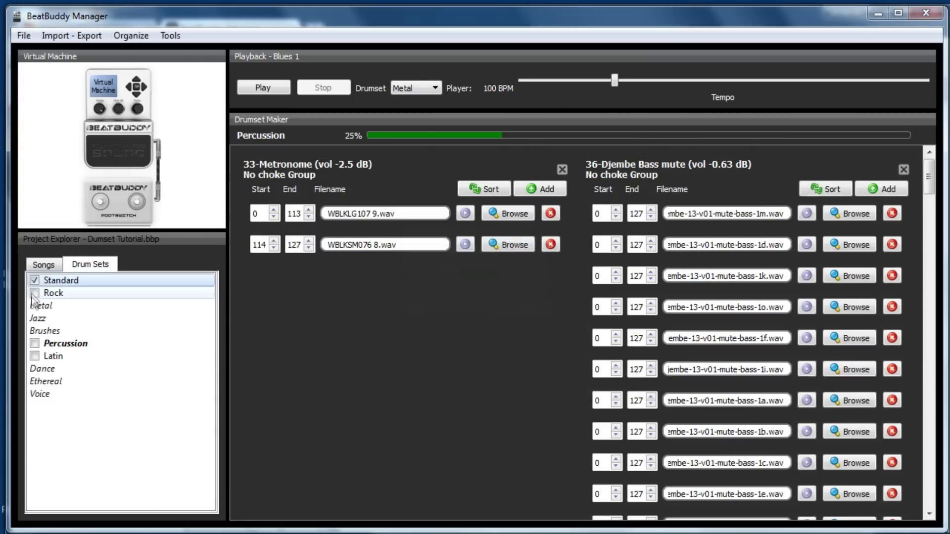
pyautogui.click(34, 343)
pyautogui.click(35, 356)
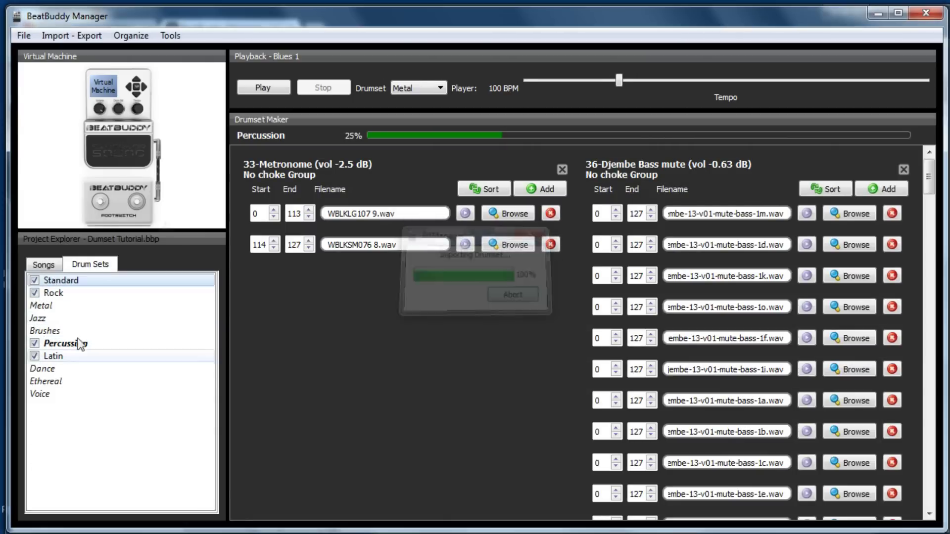
pyautogui.click(439, 89)
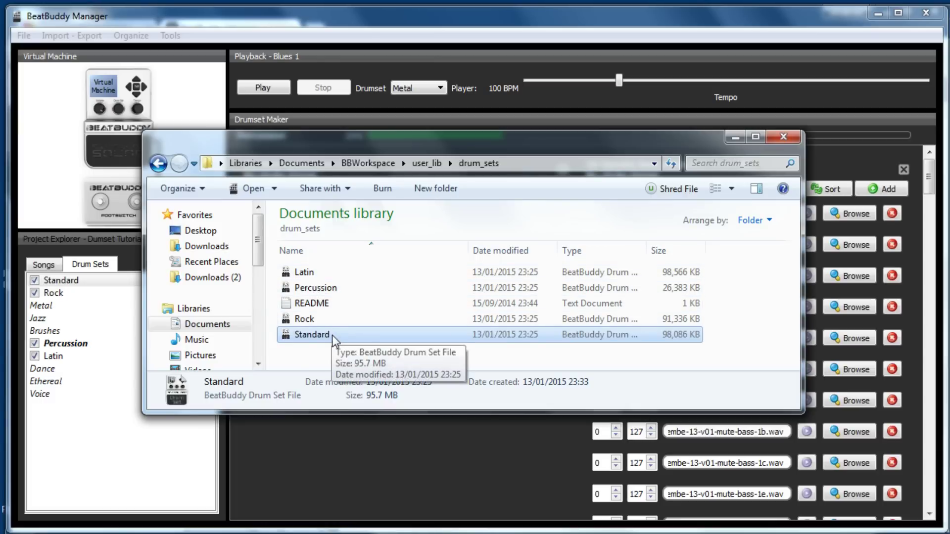
# - Delete the Latin and Percussion drum set files from drum_sets to the Recycle Bin
pyautogui.click(311, 273)
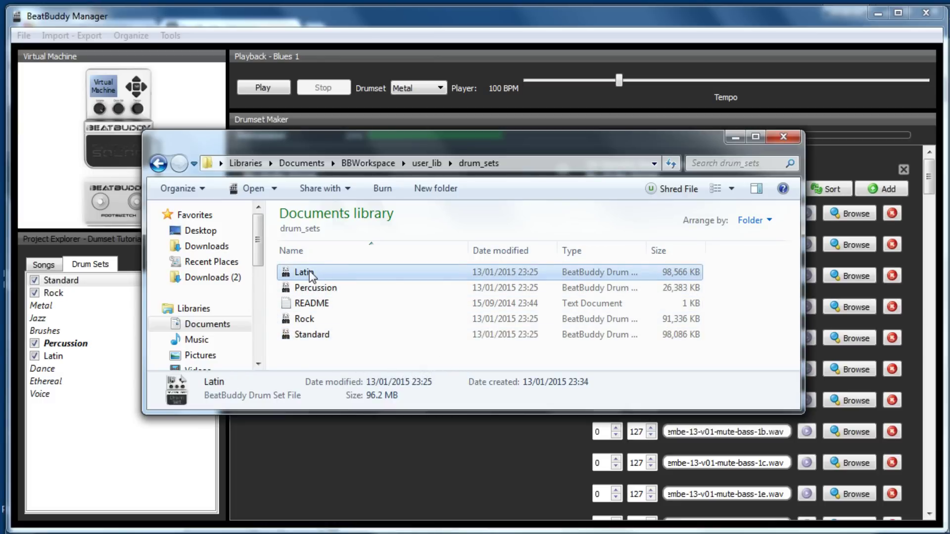
pyautogui.rightClick(304, 272)
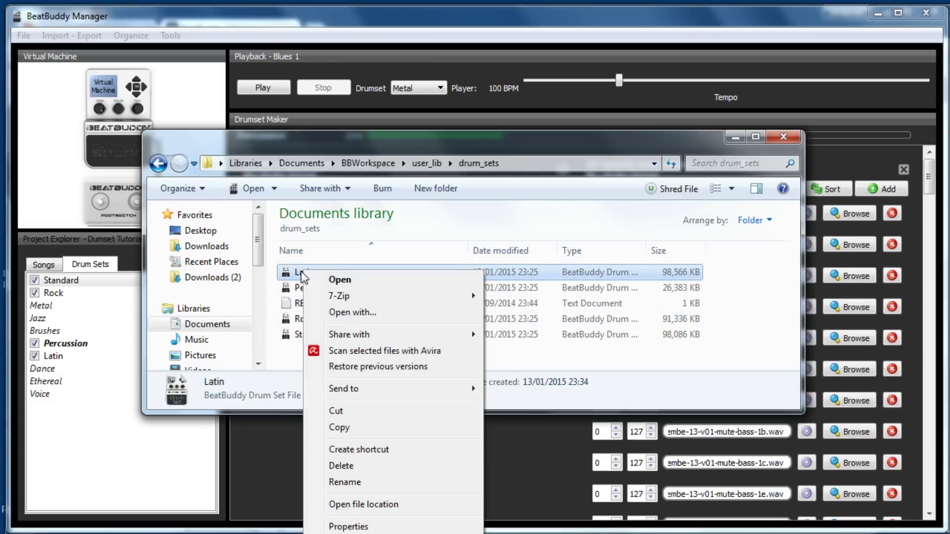
pyautogui.click(341, 466)
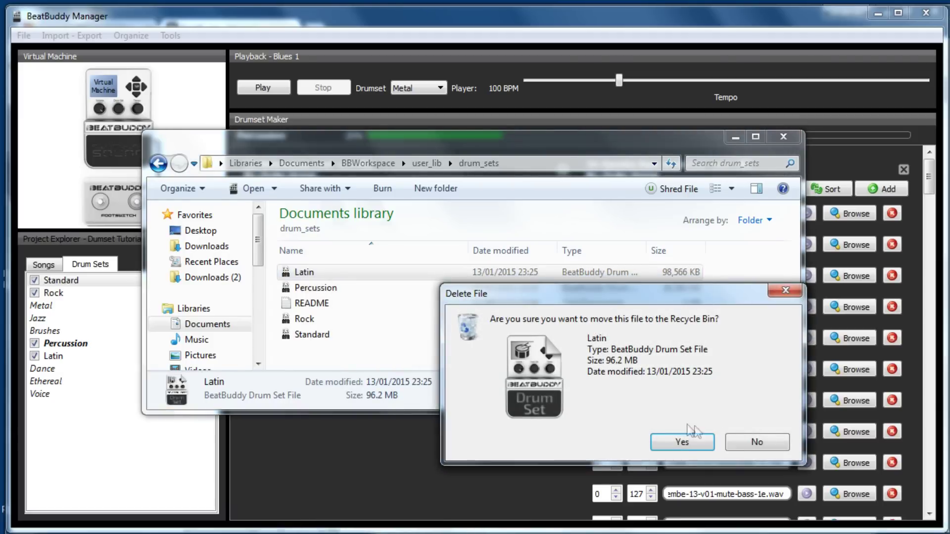
pyautogui.click(681, 444)
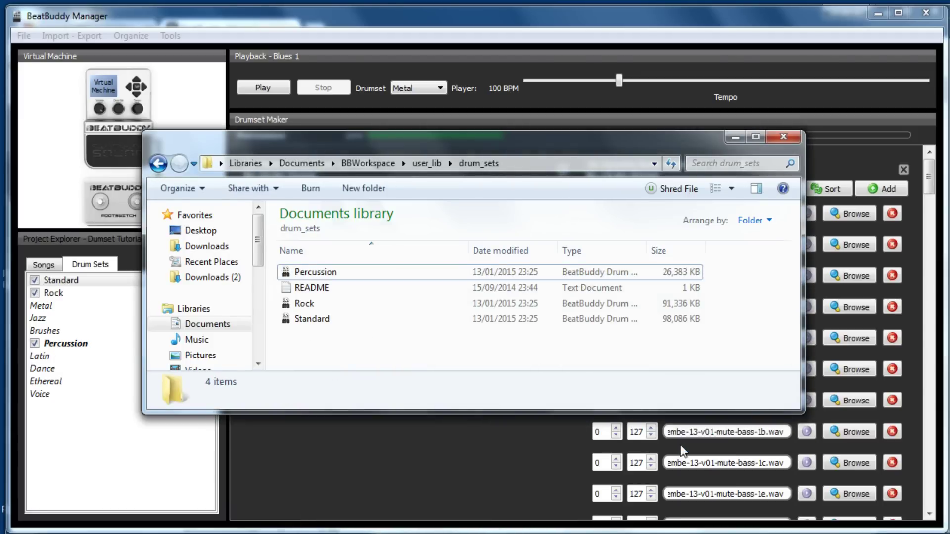
pyautogui.rightClick(322, 274)
pyautogui.click(477, 470)
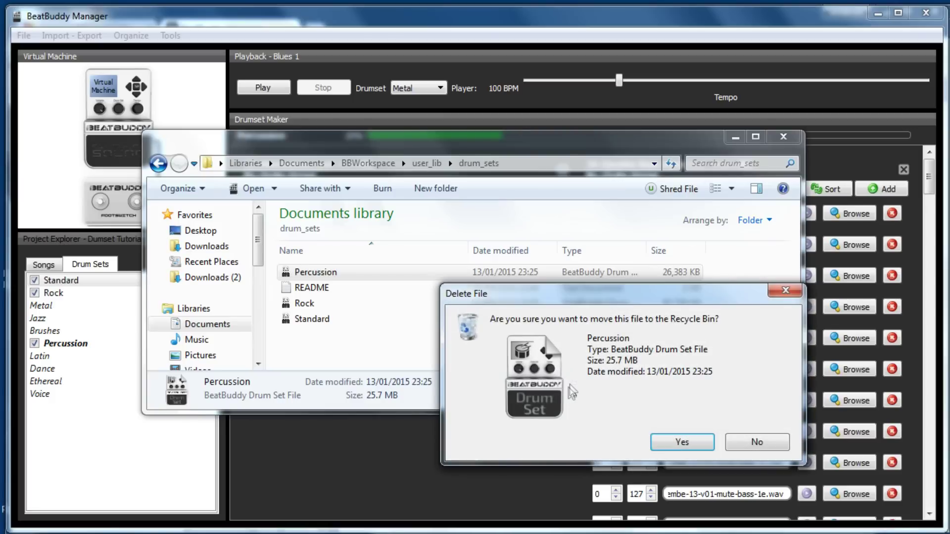
pyautogui.click(656, 443)
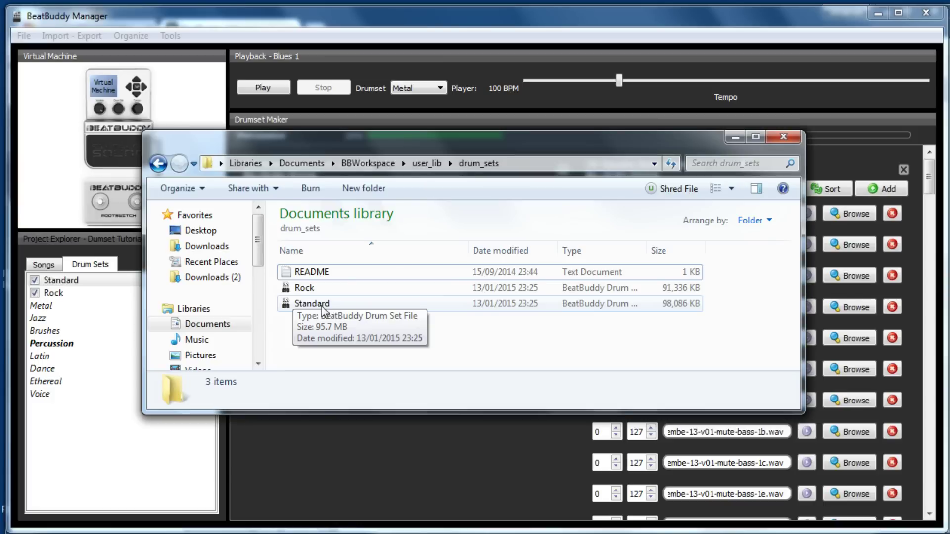
# - Copy the Standard drum set file into the Downloads folder
pyautogui.rightClick(319, 304)
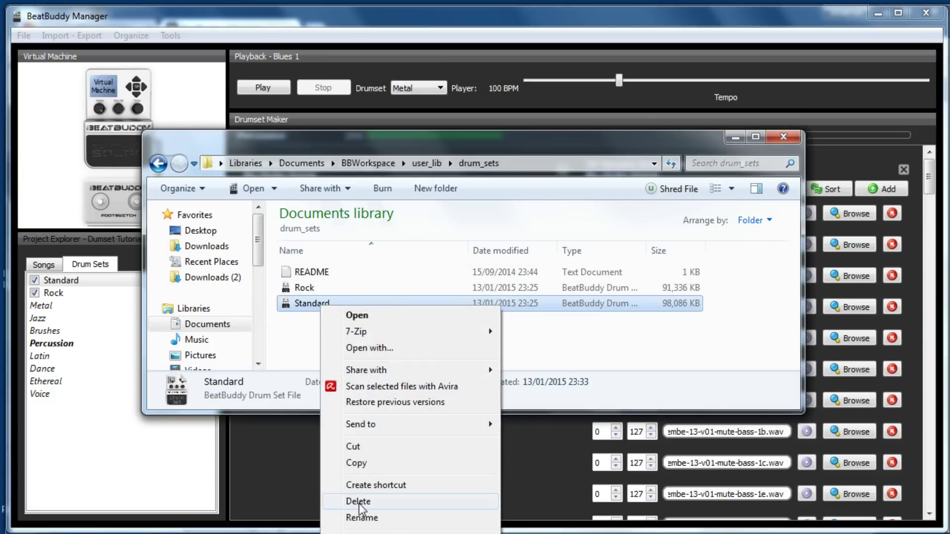
pyautogui.click(365, 464)
pyautogui.click(198, 246)
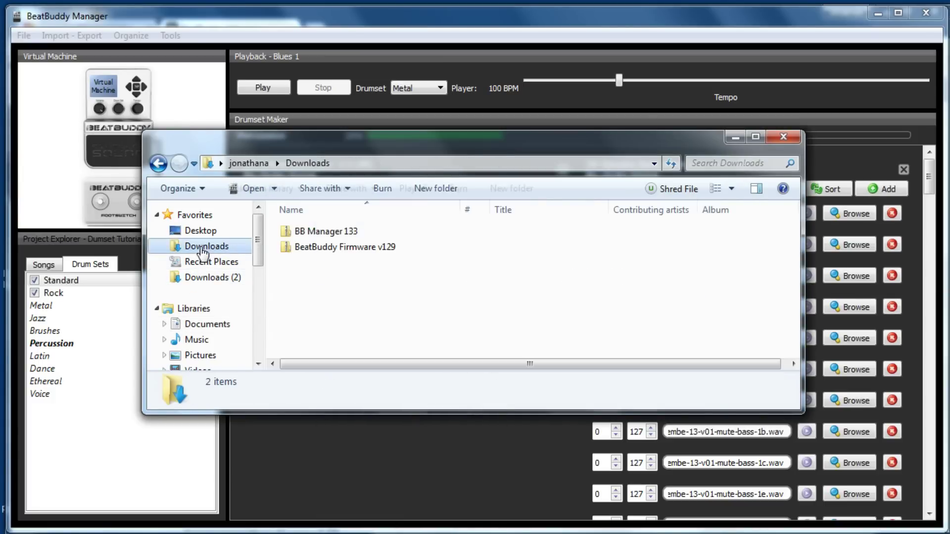
pyautogui.rightClick(347, 279)
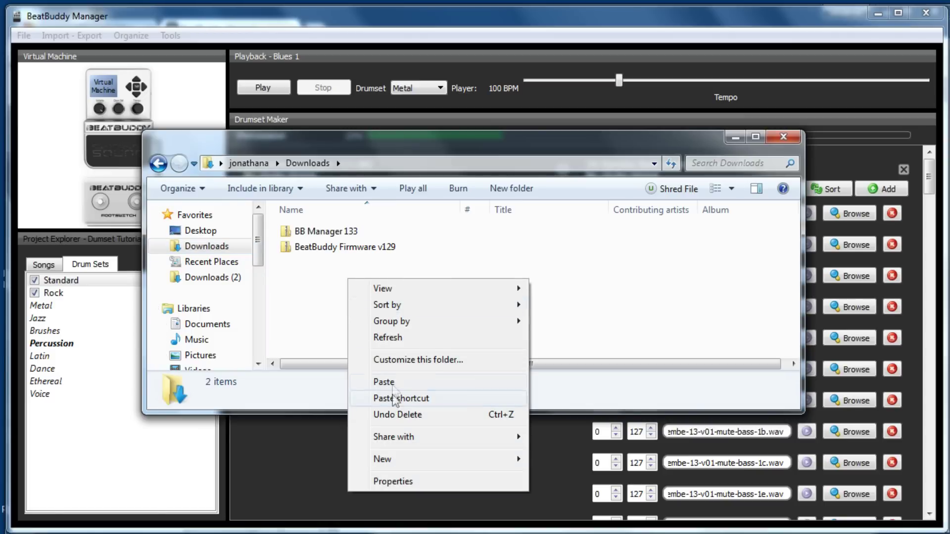
pyautogui.click(392, 382)
pyautogui.click(363, 320)
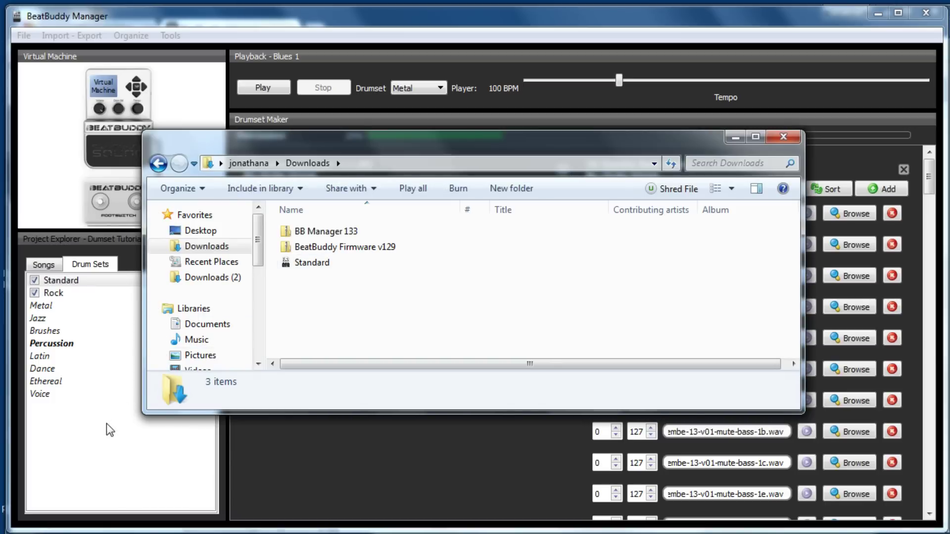
pyautogui.click(315, 267)
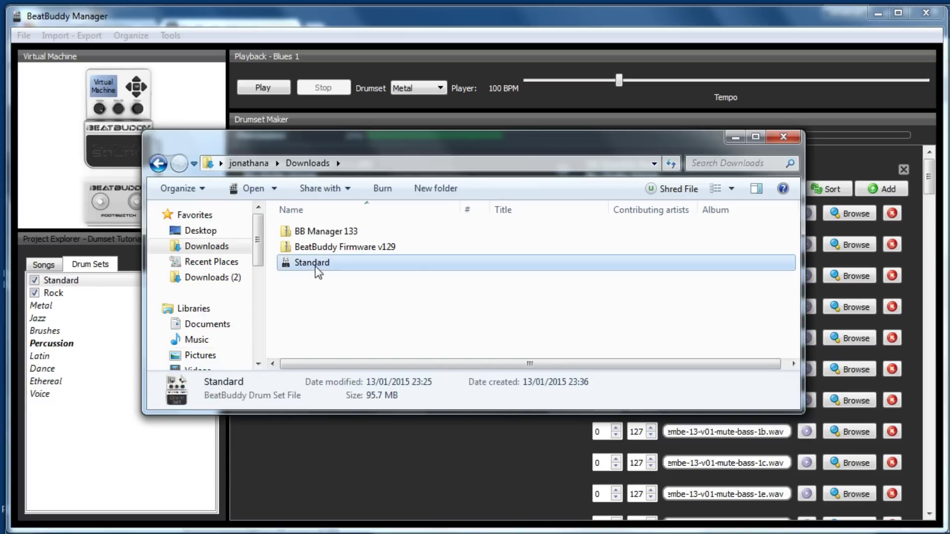
# - Copy Latin to the workspace, discarding changes, then reopen Standard after saving pending changes
pyautogui.click(82, 456)
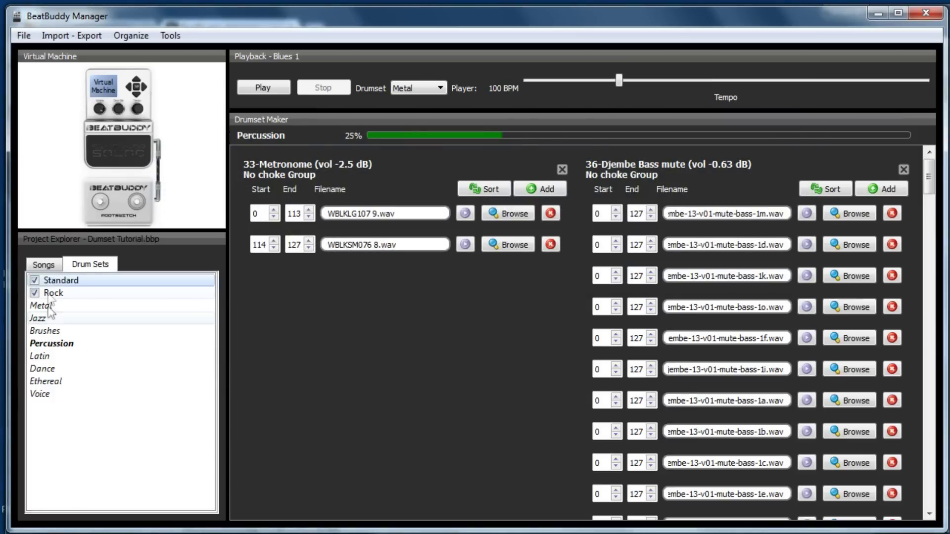
pyautogui.click(51, 293)
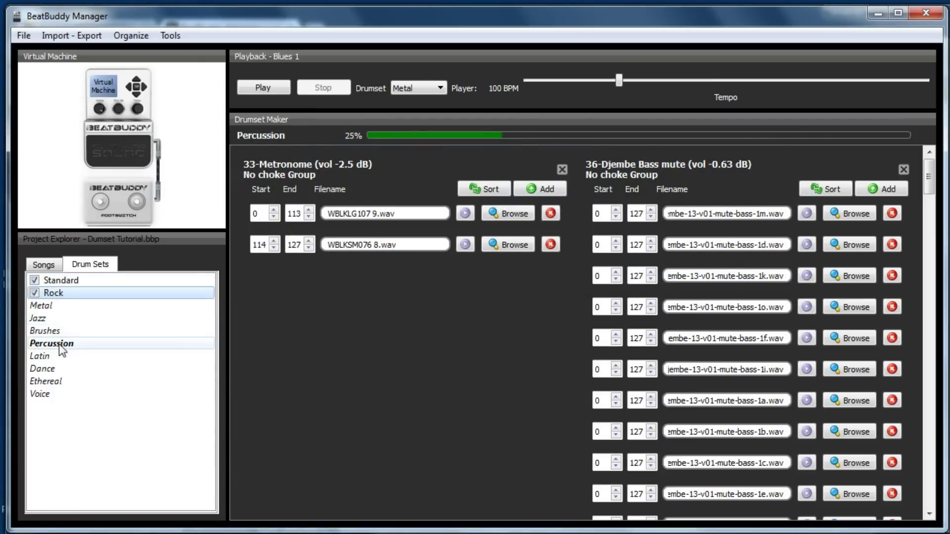
pyautogui.click(44, 355)
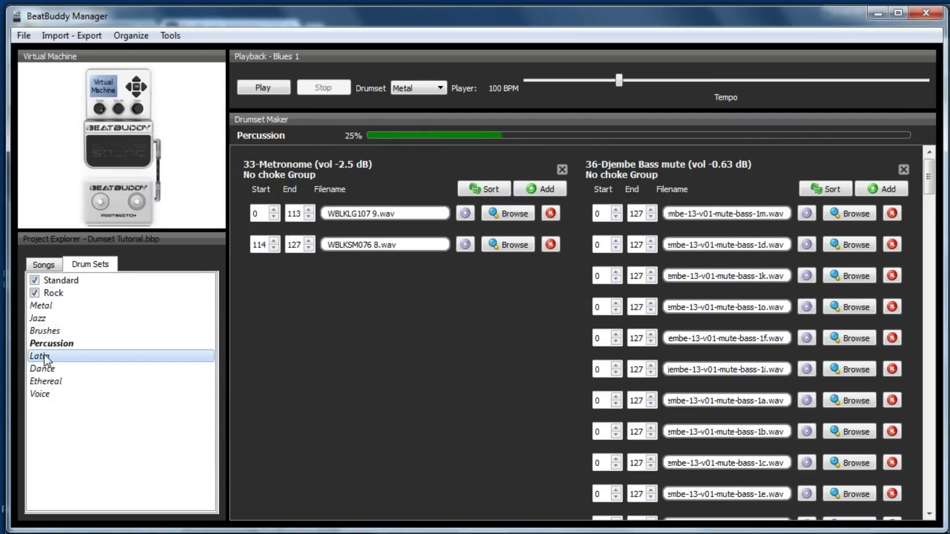
pyautogui.doubleClick(43, 354)
pyautogui.click(556, 298)
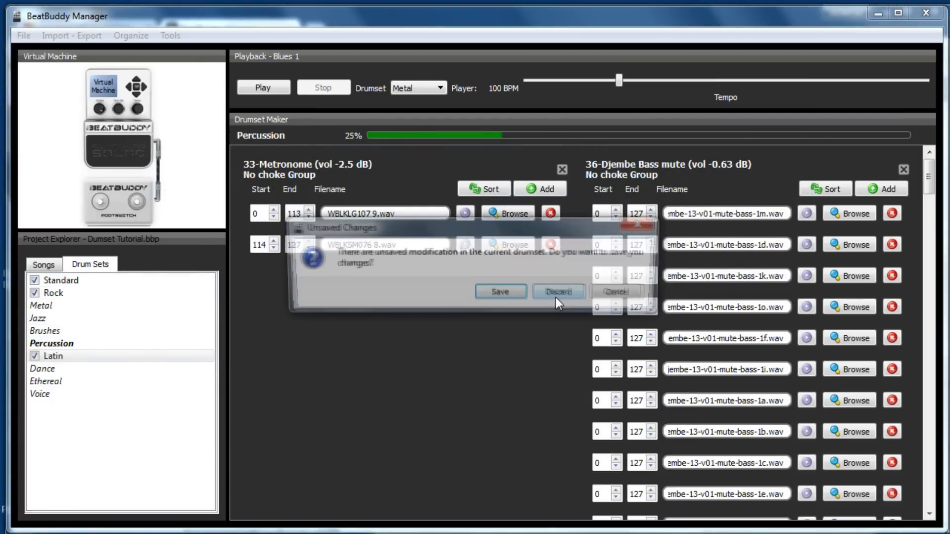
pyautogui.click(562, 295)
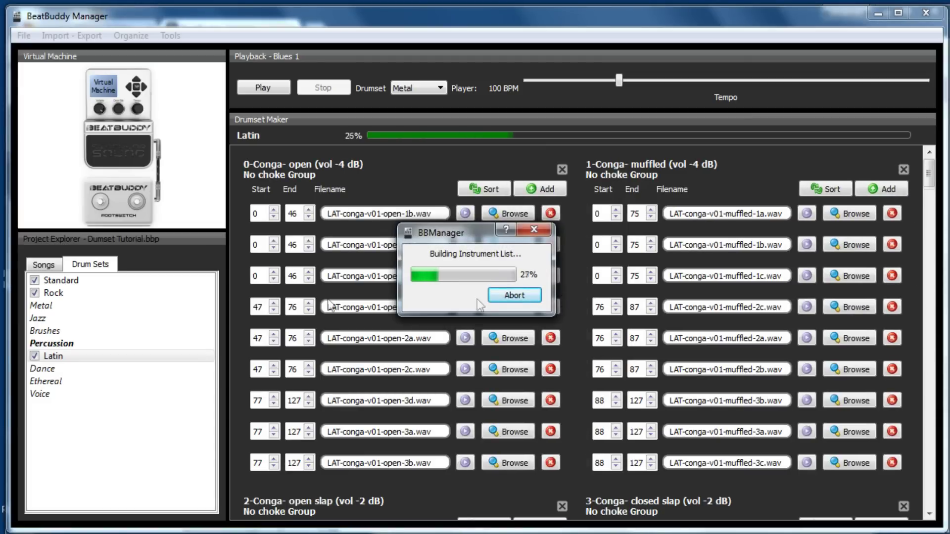
pyautogui.doubleClick(58, 282)
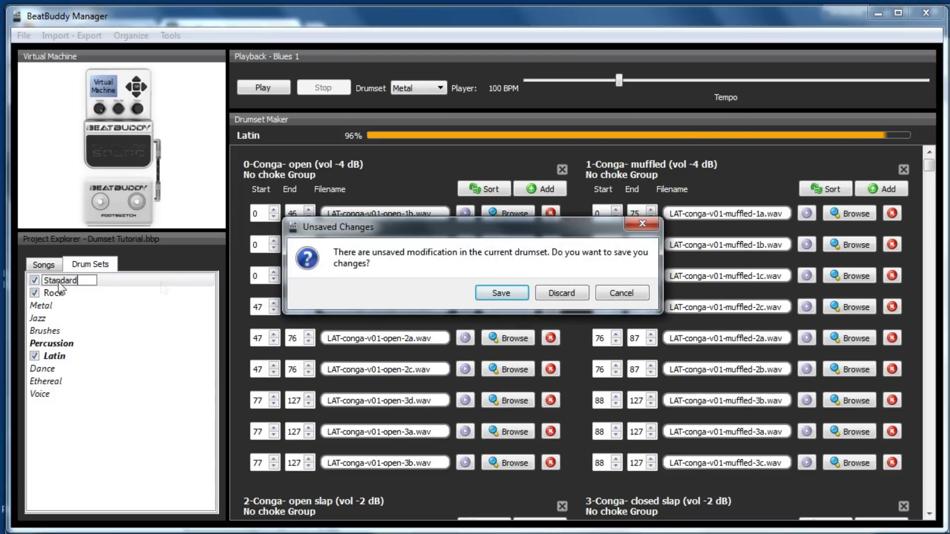
pyautogui.click(502, 295)
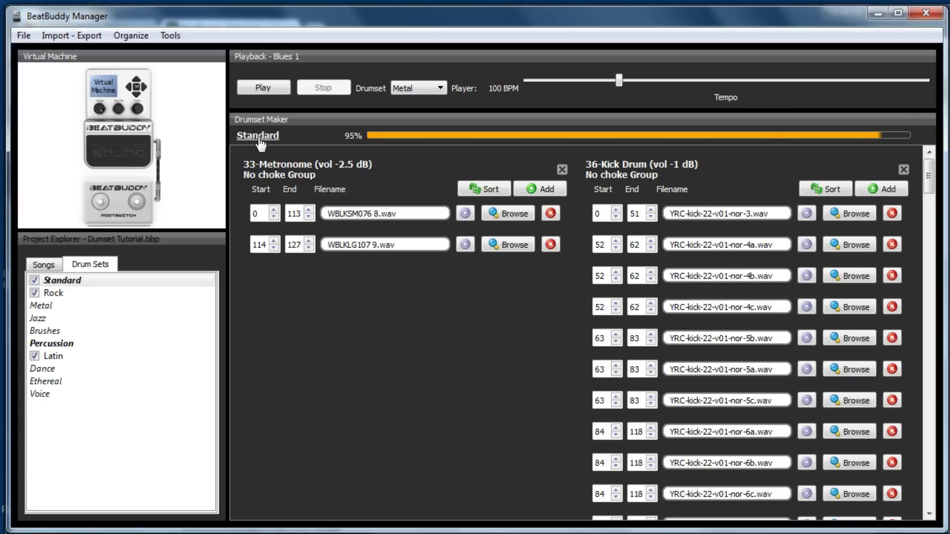
# - Rename the Standard drum set to 'Standard 1', reload it and save it
pyautogui.click(259, 141)
pyautogui.click(514, 285)
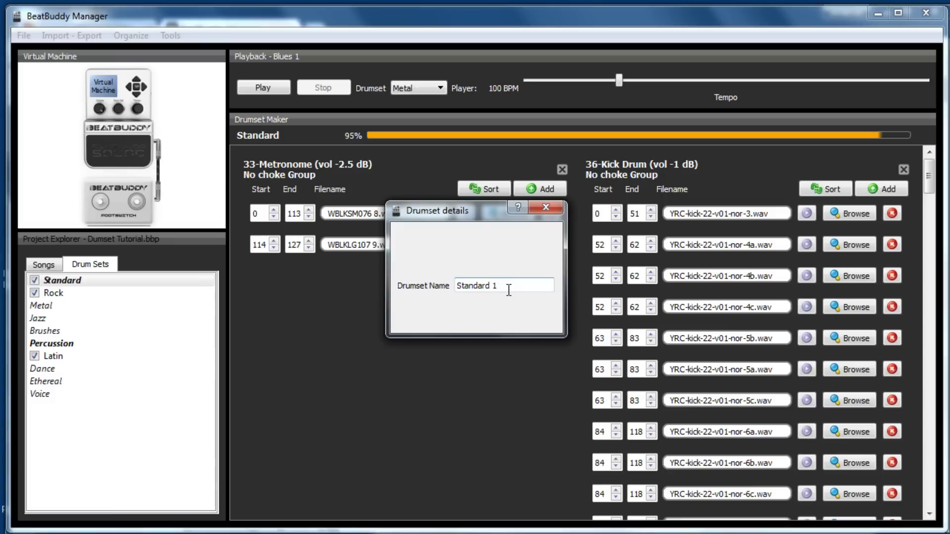
pyautogui.press('Return')
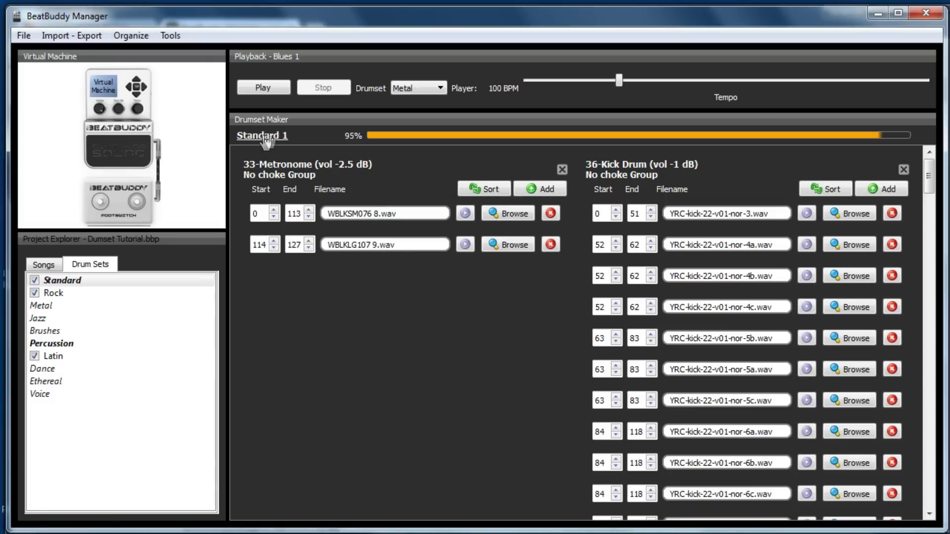
pyautogui.doubleClick(64, 283)
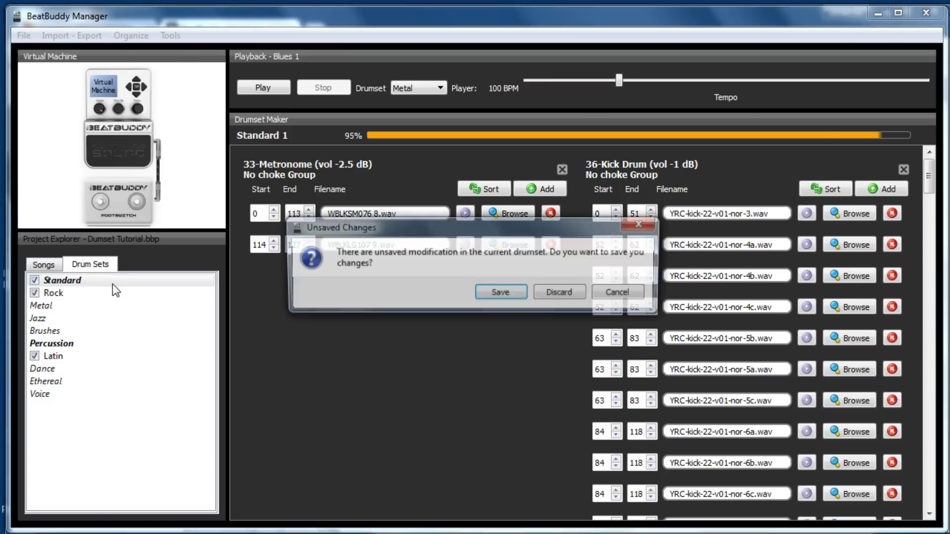
pyautogui.click(501, 293)
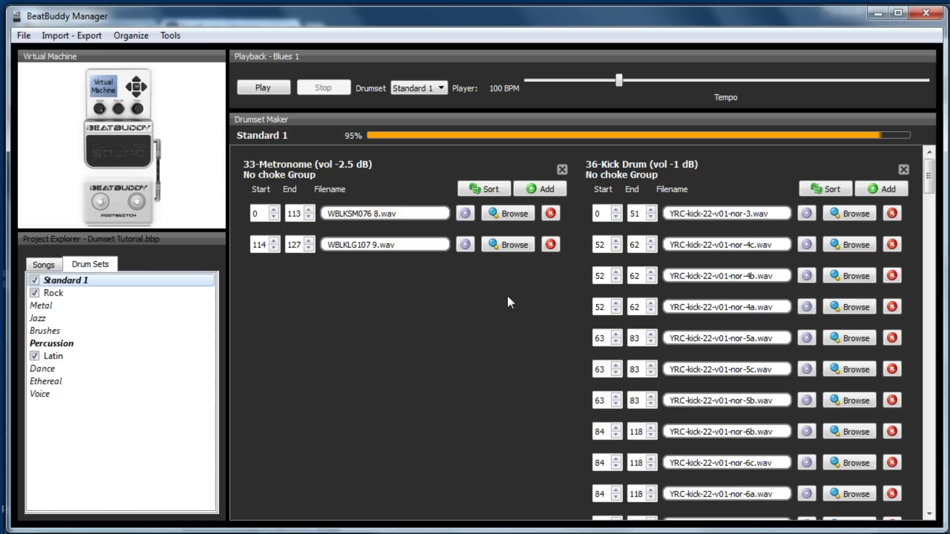
pyautogui.scroll(-5, 548, 259)
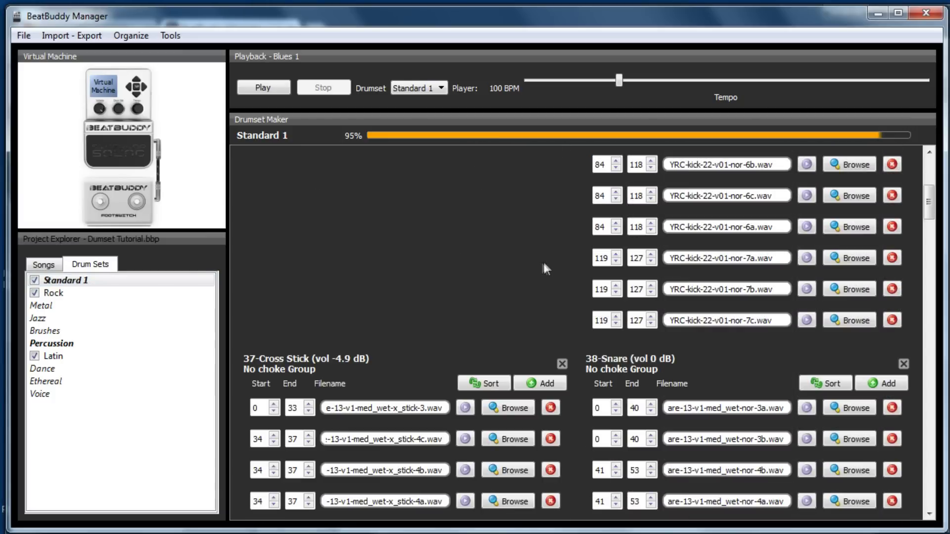
pyautogui.scroll(-3, 651, 376)
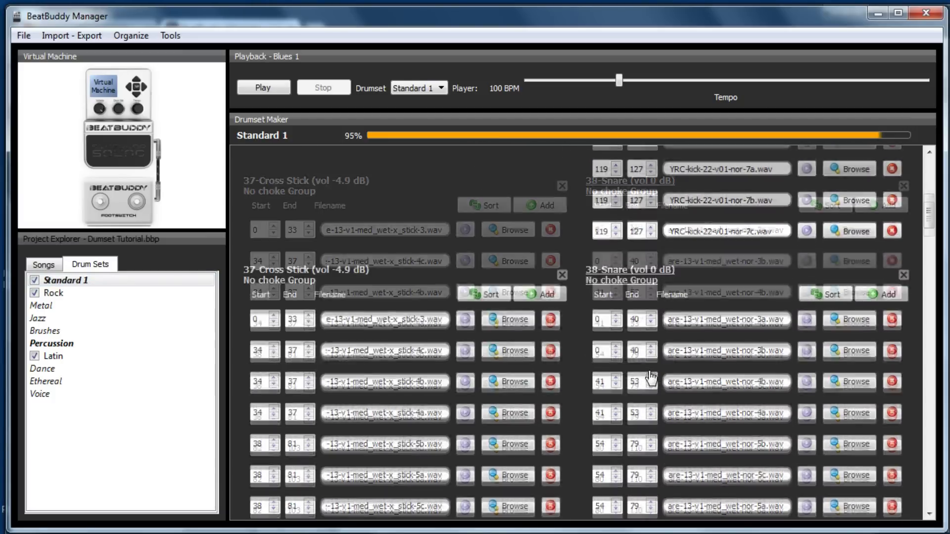
pyautogui.scroll(-5, 651, 376)
pyautogui.scroll(3, 597, 370)
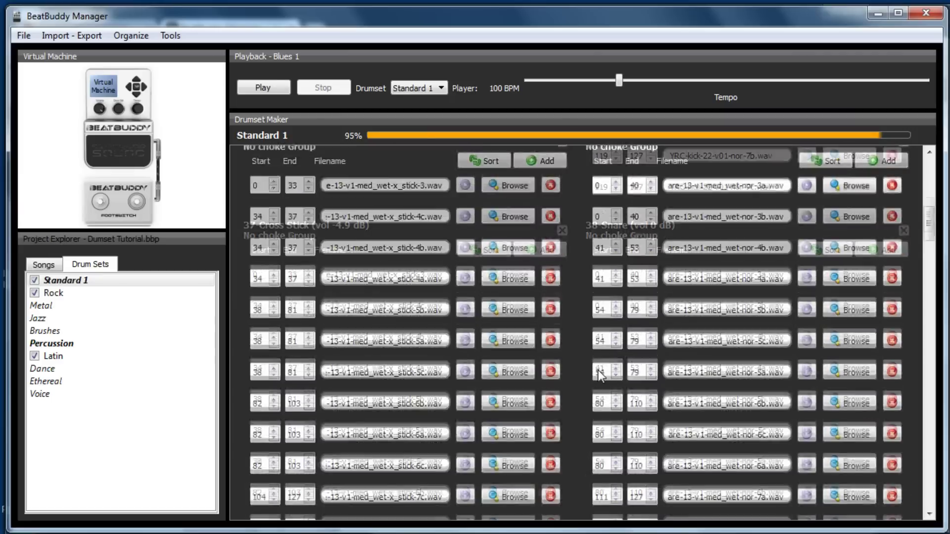
pyautogui.scroll(6, 597, 370)
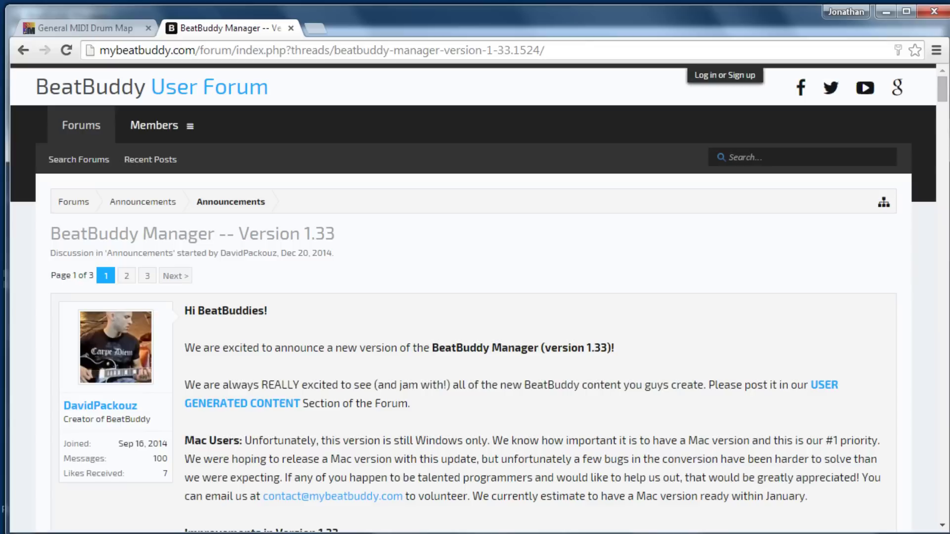
pyautogui.click(111, 28)
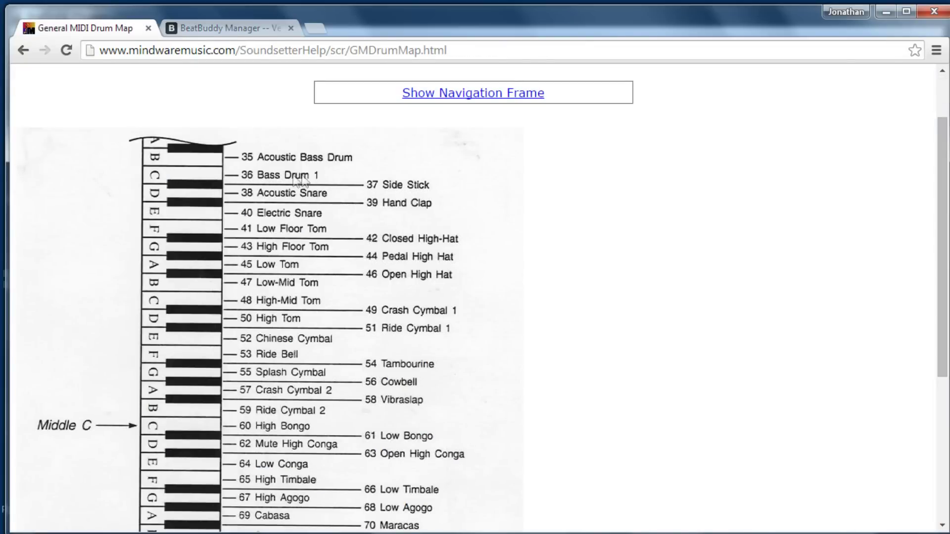
pyautogui.scroll(2, 293, 188)
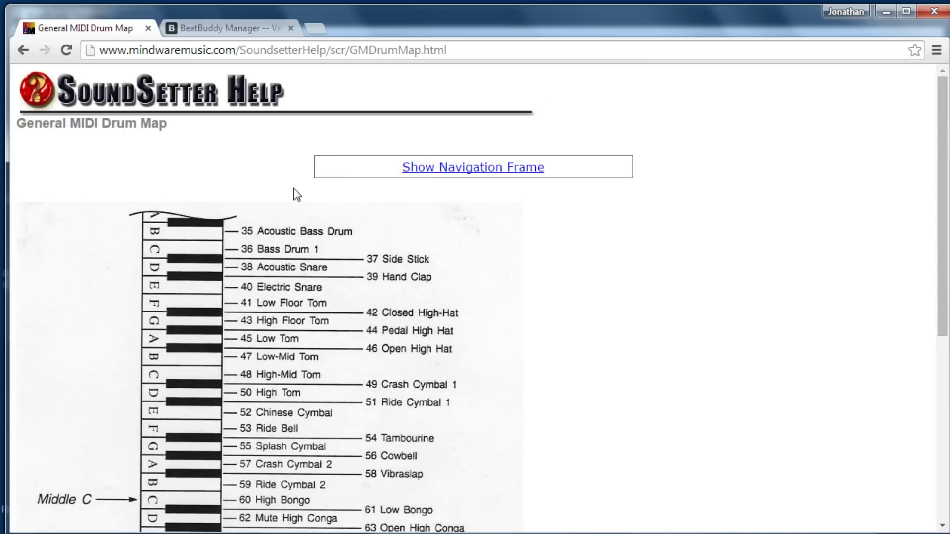
pyautogui.scroll(-2, 265, 207)
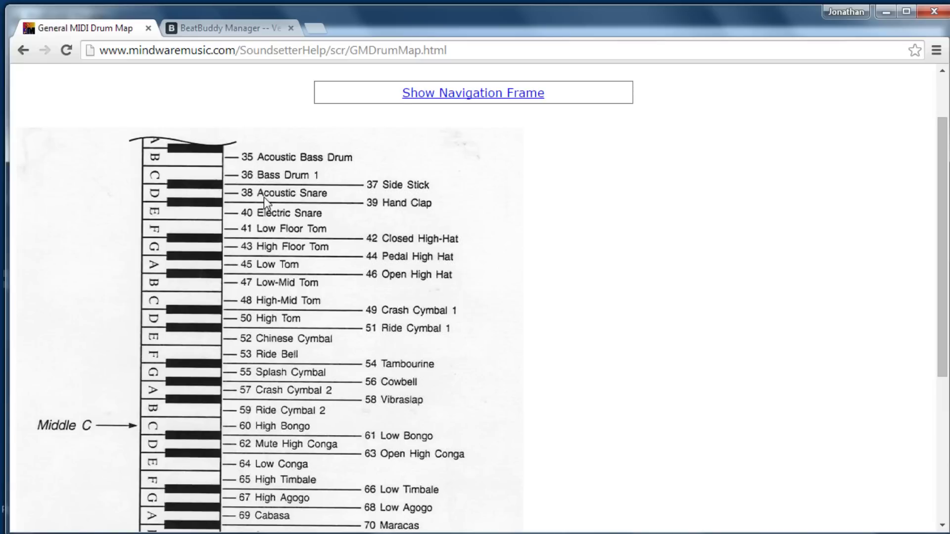
pyautogui.scroll(-5, 273, 236)
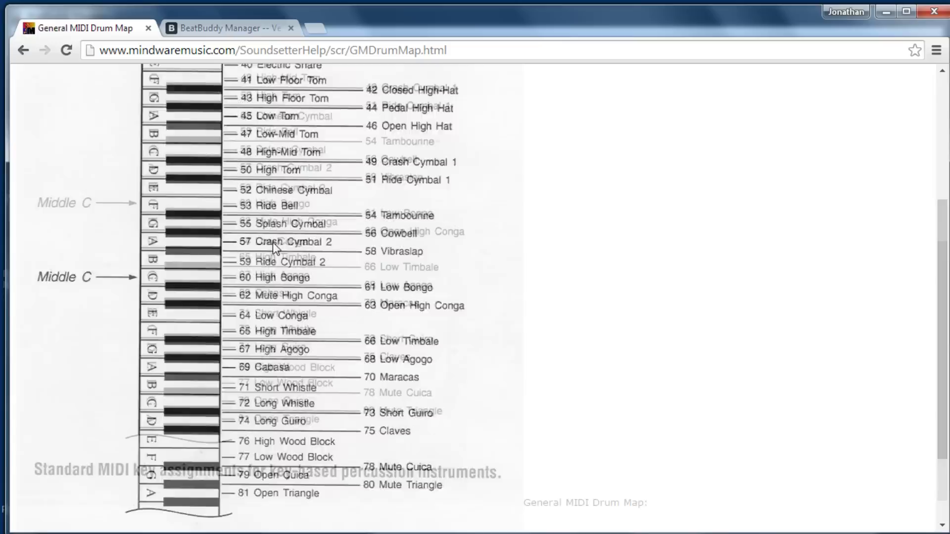
pyautogui.scroll(7, 275, 263)
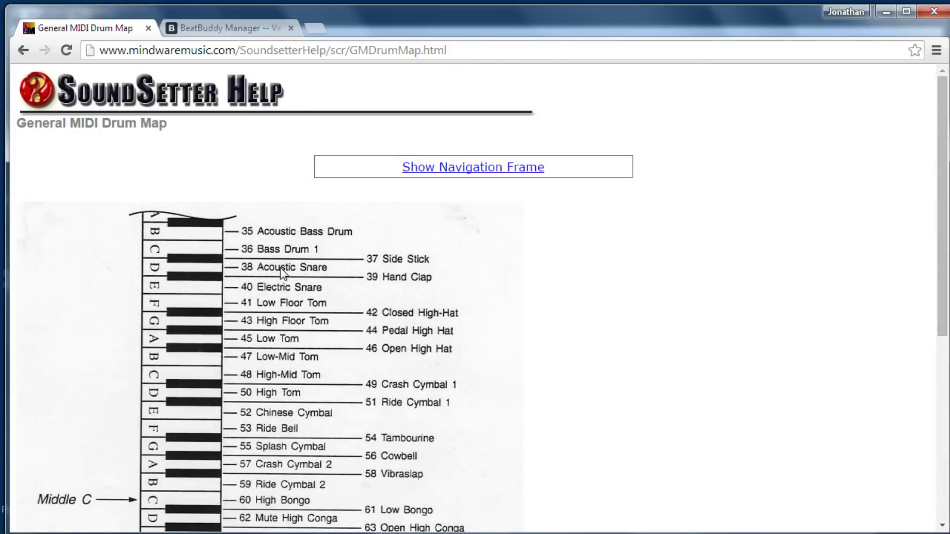
pyautogui.scroll(-2, 280, 268)
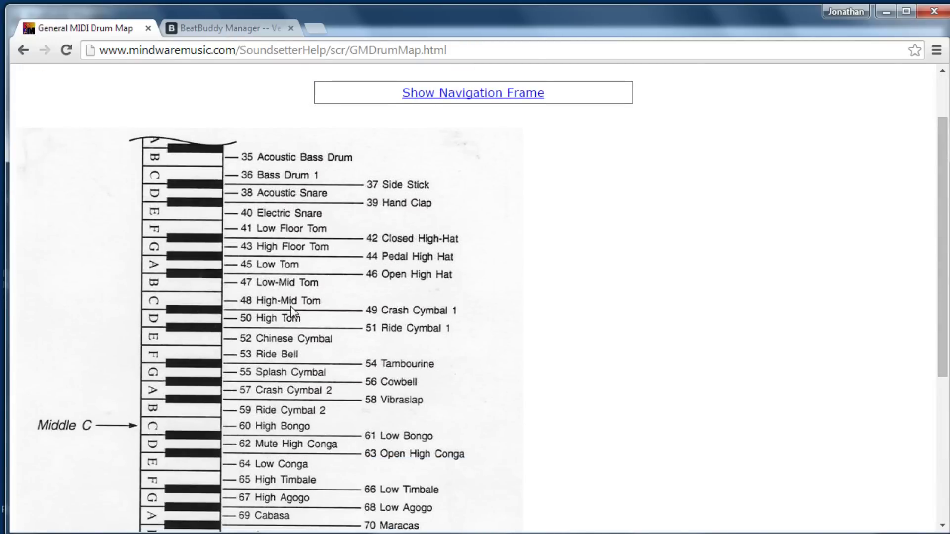
pyautogui.scroll(-2, 290, 306)
pyautogui.hotkey('alt', 'Tab')
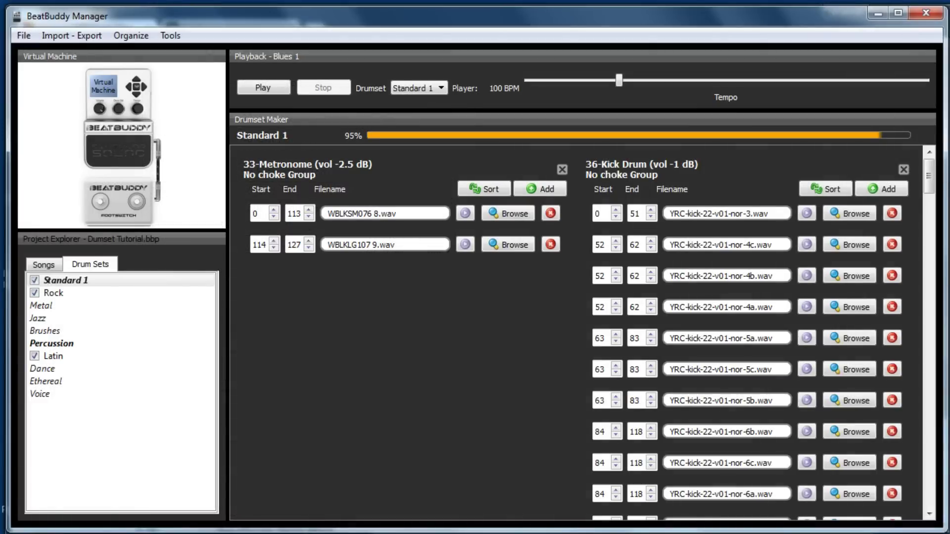
# - Append '2' to the Kick Drum's instrument name, then remove it to keep 'Kick Drum'
pyautogui.click(621, 175)
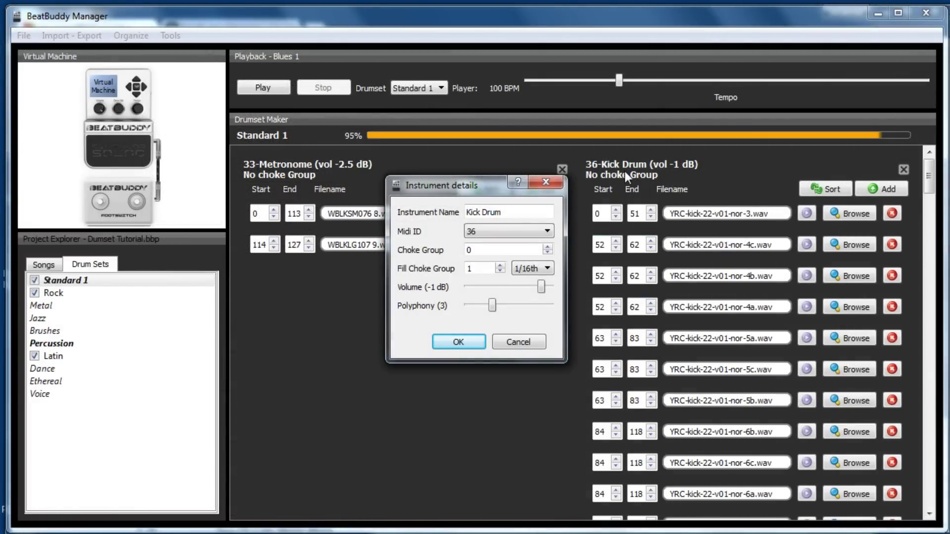
pyautogui.click(516, 212)
pyautogui.write('2')
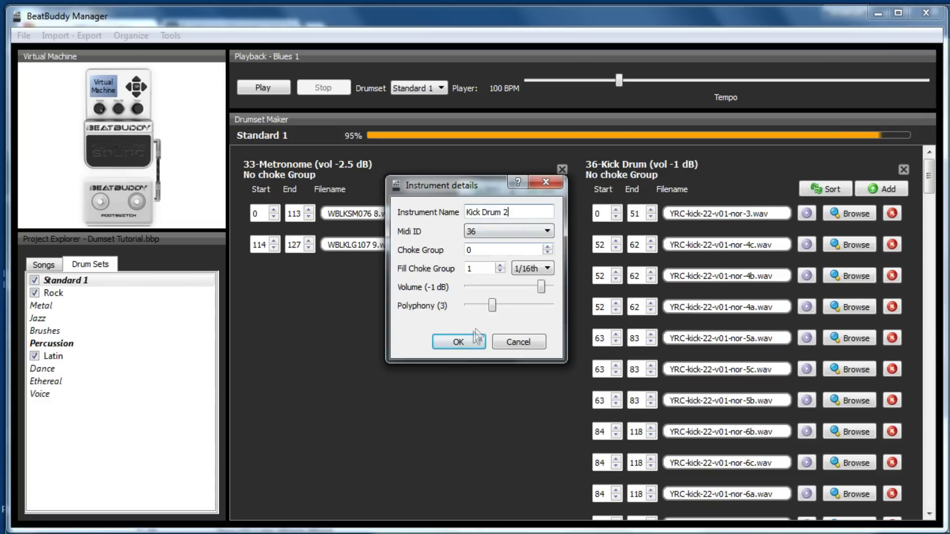
pyautogui.click(458, 342)
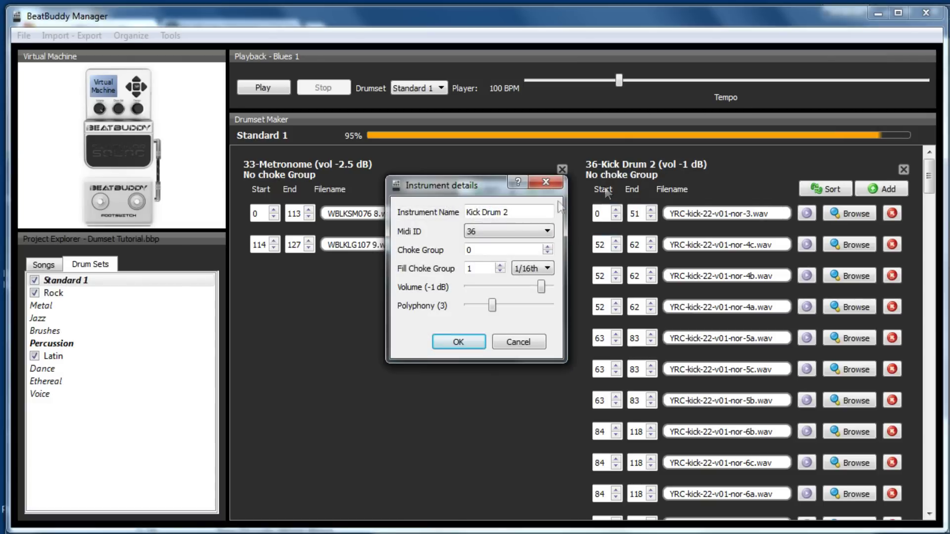
pyautogui.press('BackSpace')
pyautogui.press('BackSpace')
# - Assign MIDI ID 35 to the Kick Drum instead of 36
pyautogui.click(533, 232)
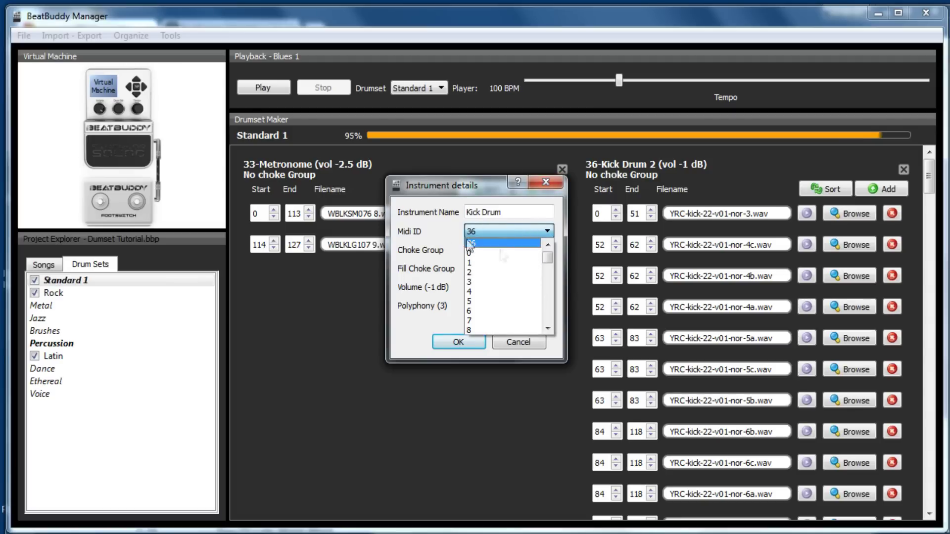
pyautogui.moveTo(547, 257); pyautogui.dragTo(548, 274)
pyautogui.click(517, 310)
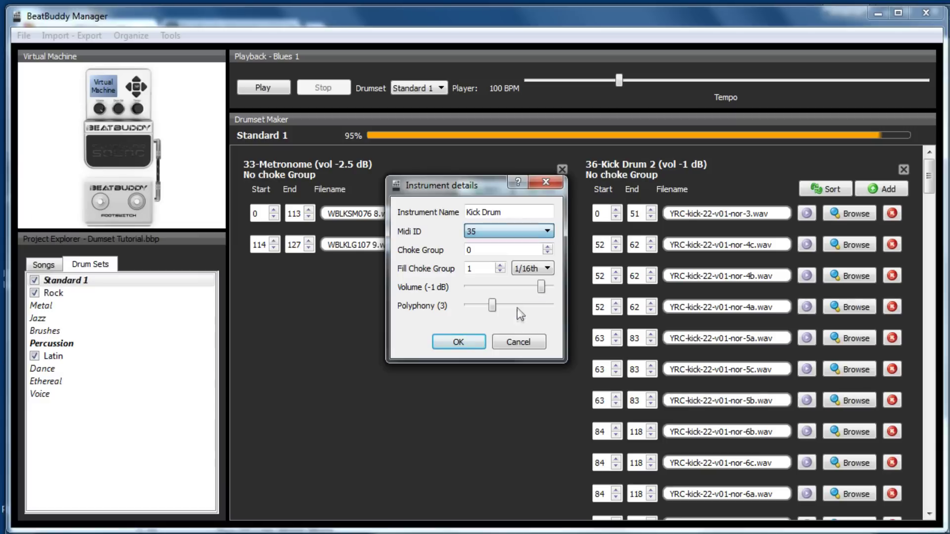
pyautogui.click(458, 342)
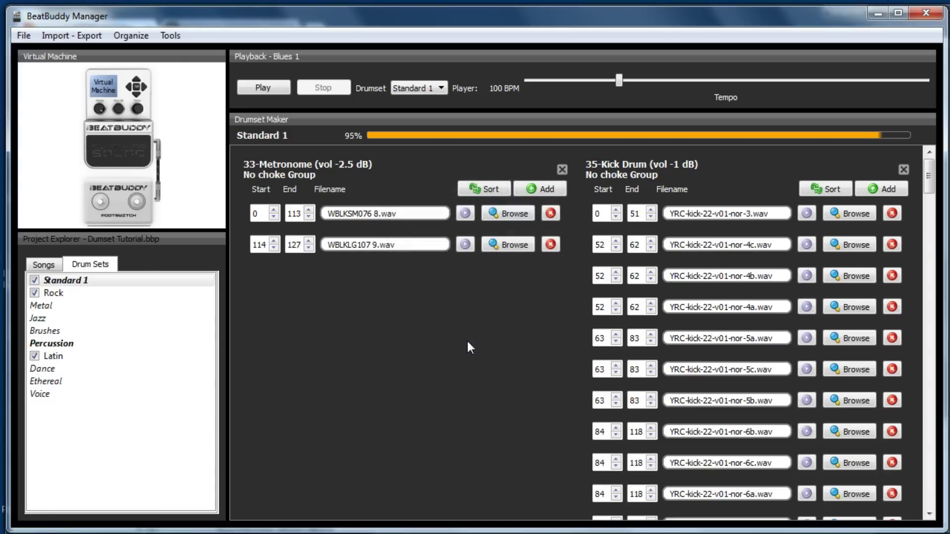
# - Switch the Kick Drum back to MIDI ID 36
pyautogui.click(616, 173)
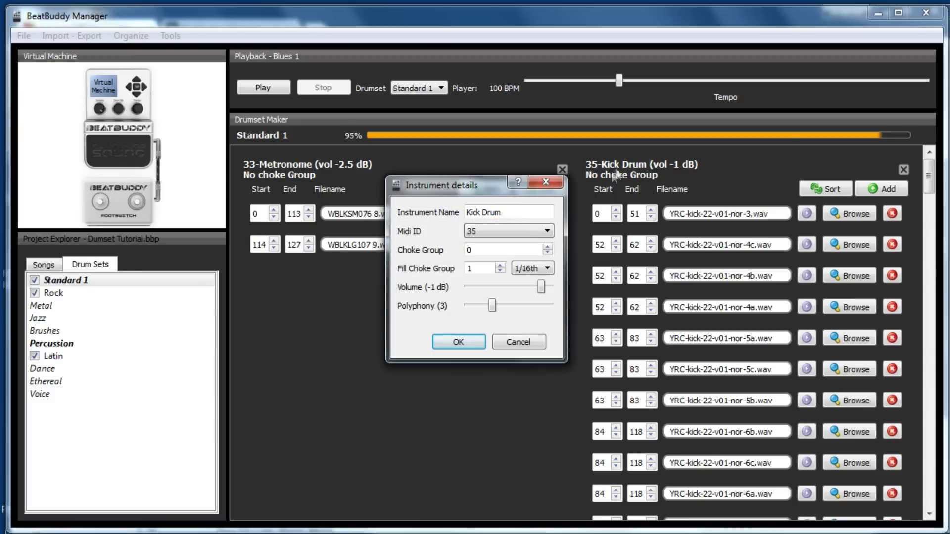
pyautogui.click(547, 230)
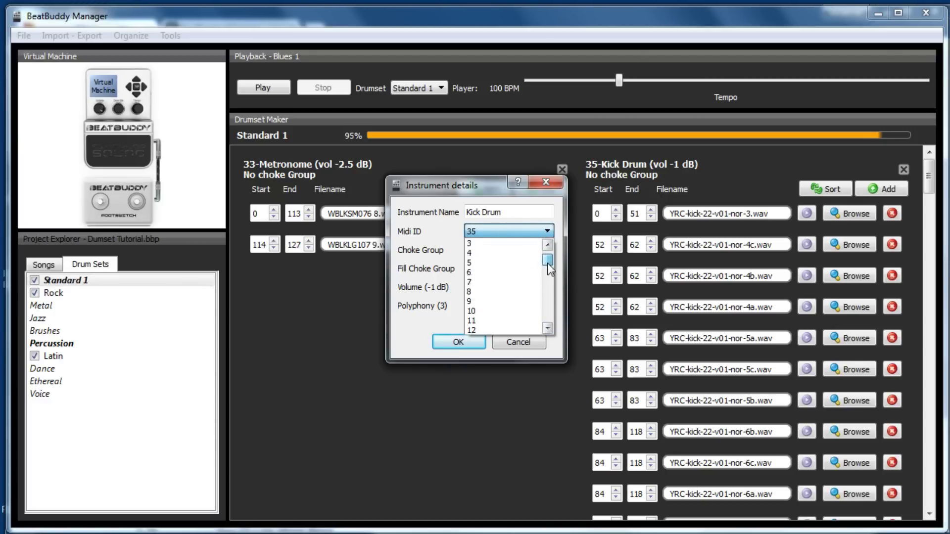
pyautogui.moveTo(547, 263); pyautogui.dragTo(547, 278)
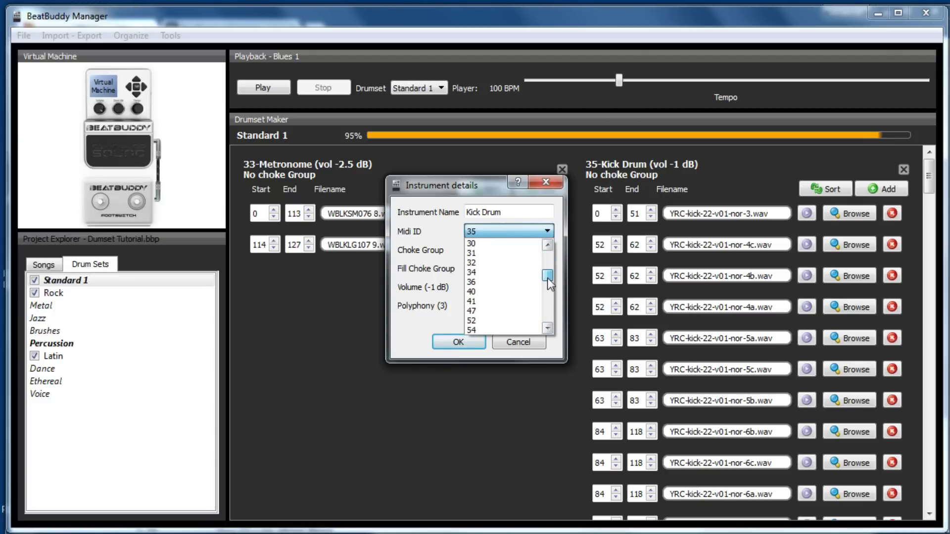
pyautogui.click(512, 283)
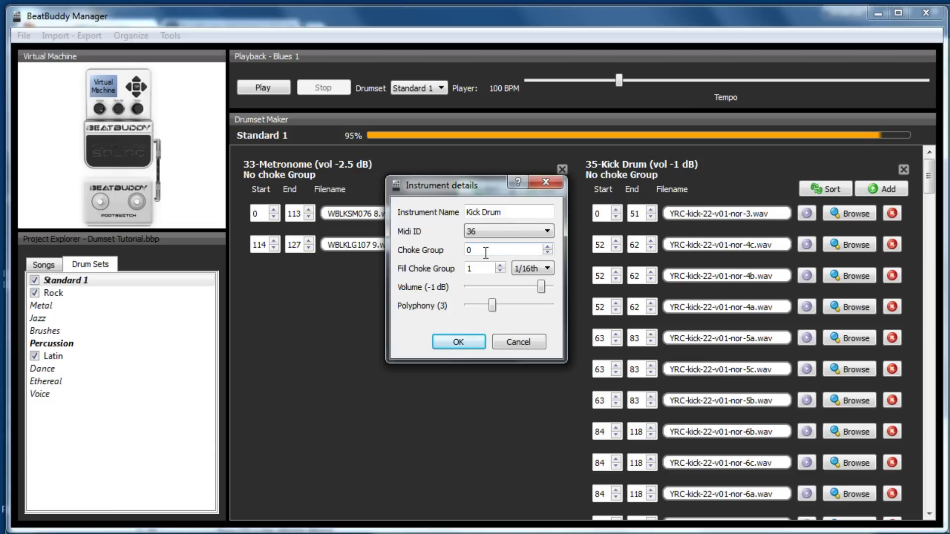
# - Keep the Kick Drum's choke group at 0 and set its fill choke group to 1
pyautogui.moveTo(483, 251); pyautogui.dragTo(465, 254)
pyautogui.click(496, 249)
pyautogui.click(468, 269)
pyautogui.doubleClick(468, 269)
pyautogui.click(485, 270)
pyautogui.doubleClick(479, 269)
pyautogui.click(479, 268)
pyautogui.click(467, 340)
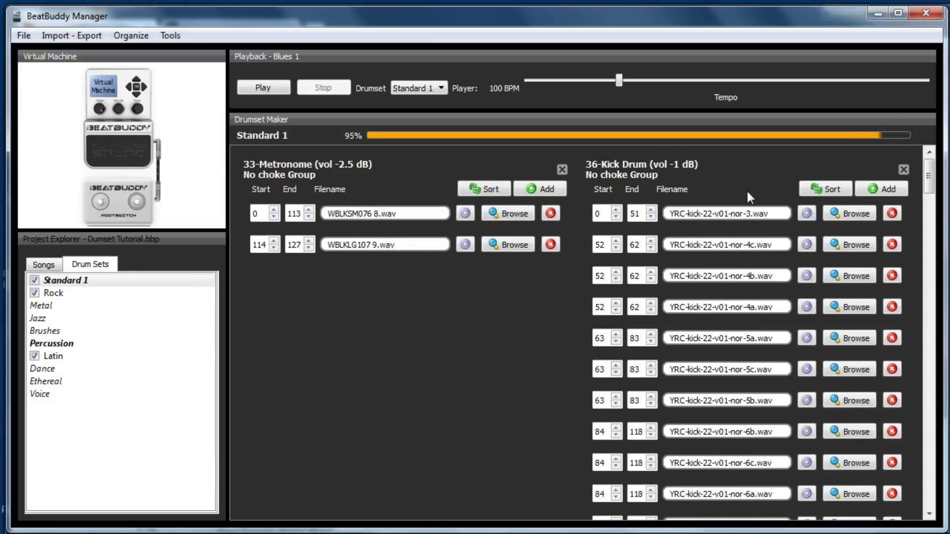
# - Drop the 36-Kick Drum volume from -1 dB to -10 dB
pyautogui.scroll(-2, 747, 192)
pyautogui.scroll(5, 768, 331)
pyautogui.scroll(-3, 808, 213)
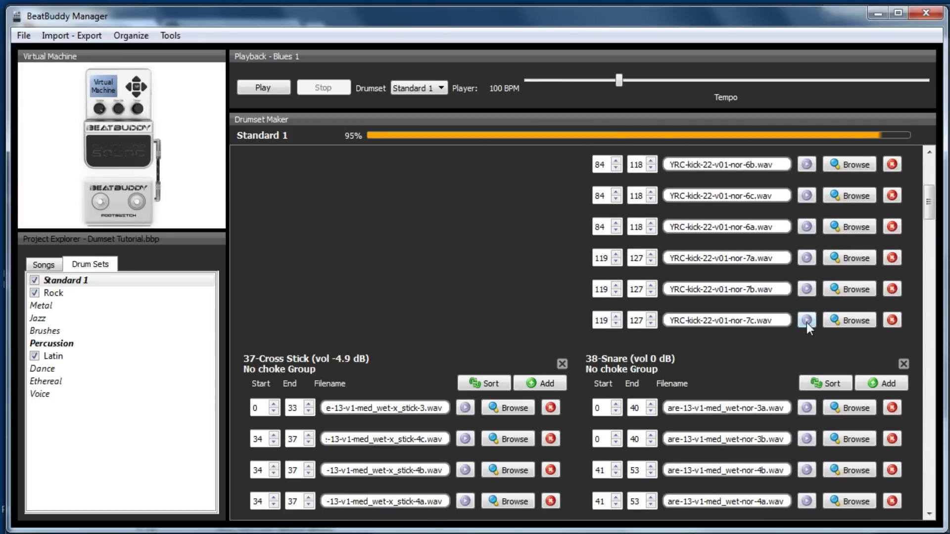
pyautogui.scroll(3, 807, 323)
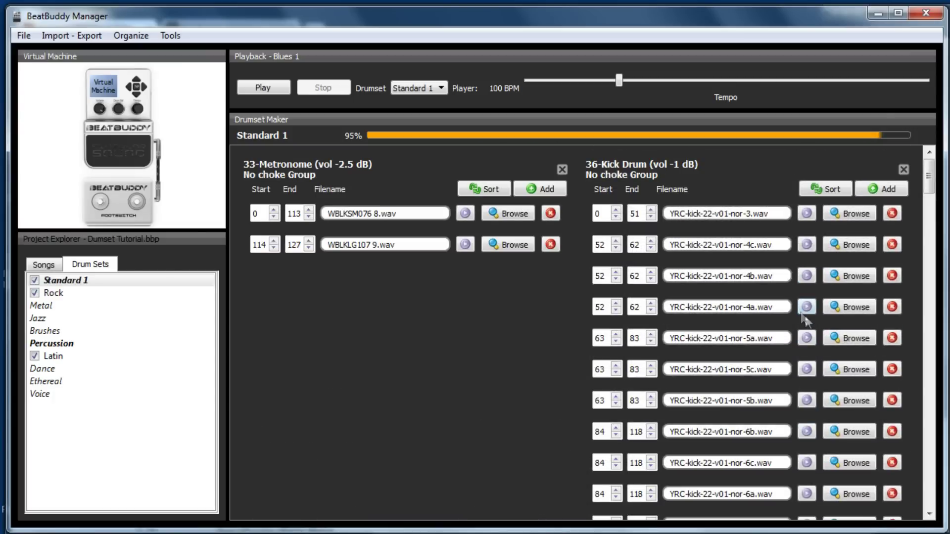
pyautogui.doubleClick(651, 168)
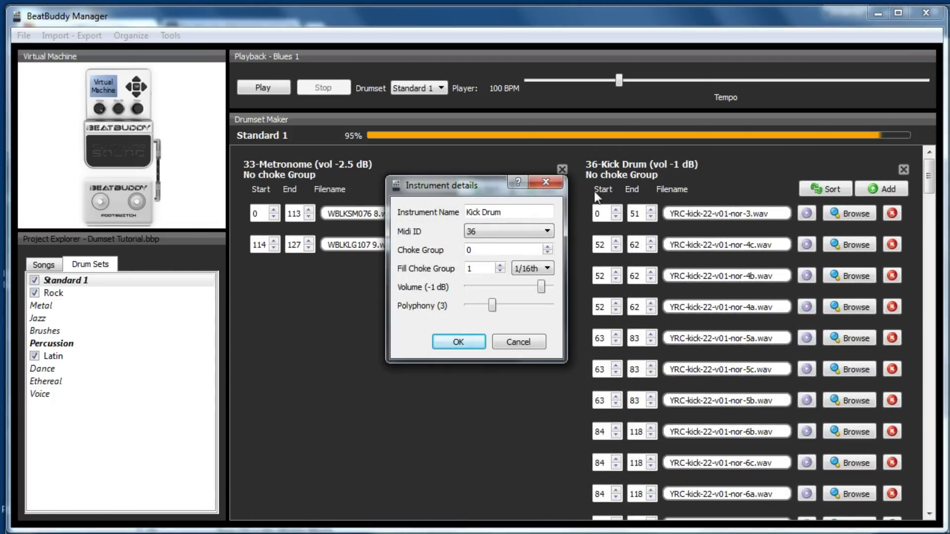
pyautogui.moveTo(541, 286); pyautogui.dragTo(494, 287)
pyautogui.click(458, 343)
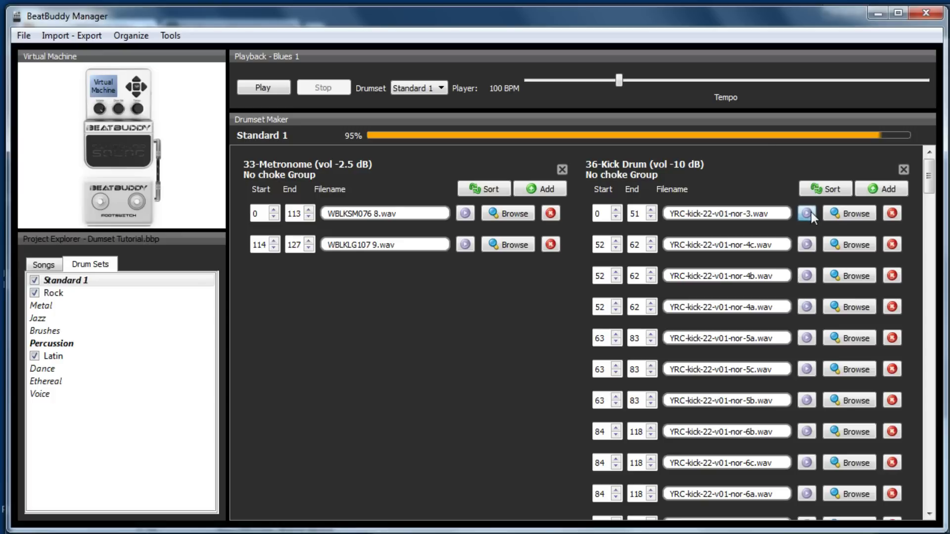
pyautogui.scroll(-5, 811, 212)
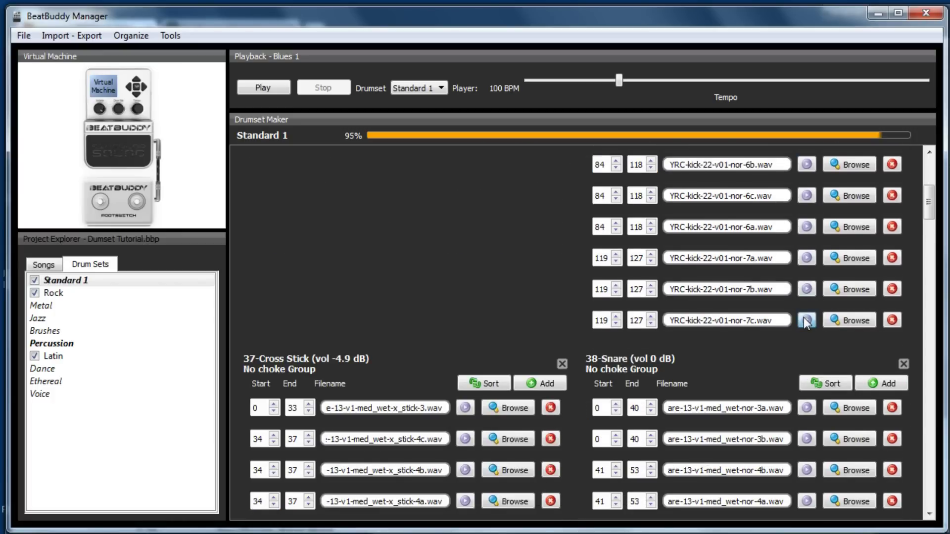
pyautogui.scroll(5, 805, 296)
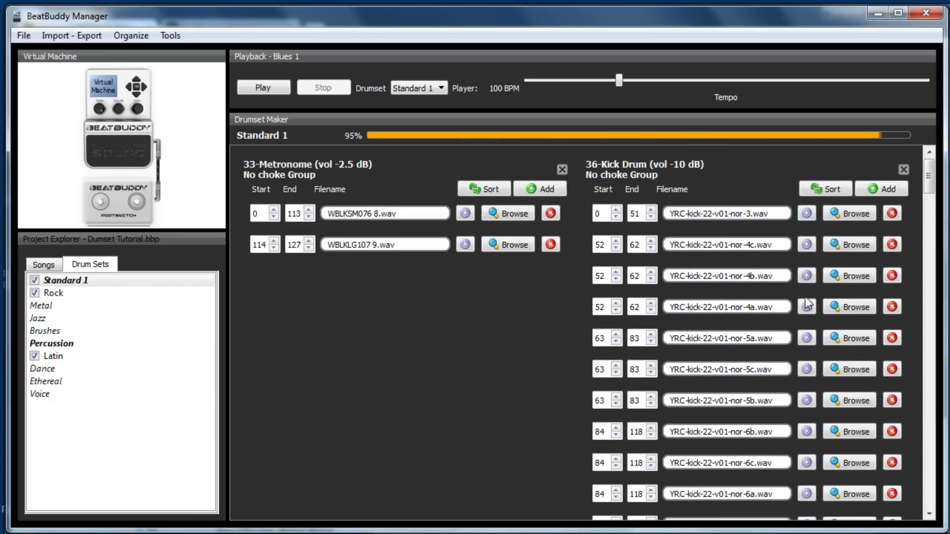
# - Raise the Kick Drum volume from -10 dB back to -1 dB
pyautogui.click(664, 172)
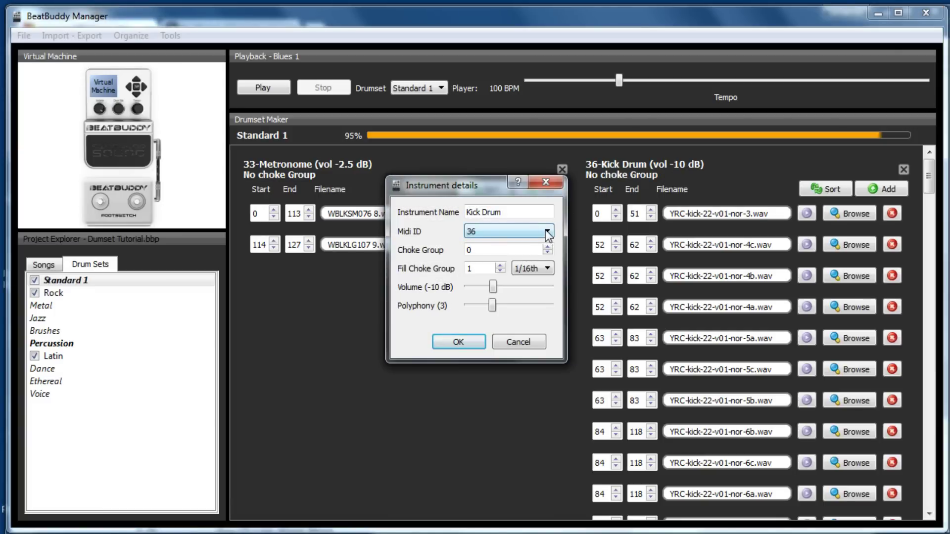
pyautogui.moveTo(493, 287); pyautogui.dragTo(542, 303)
pyautogui.click(459, 341)
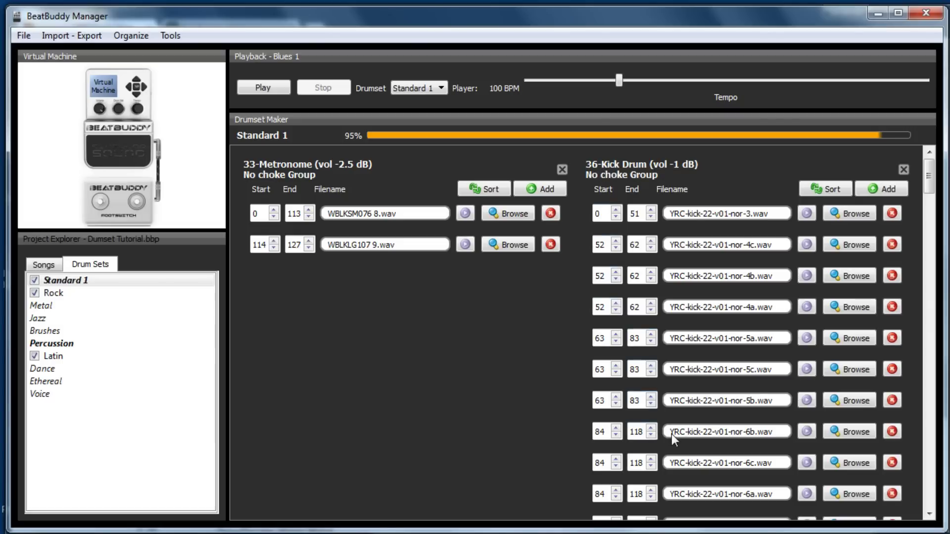
pyautogui.click(805, 464)
# - Scroll the Standard 1 kit down to Tom 1 and Ride Cymbal, then select the Latin drum set
pyautogui.scroll(-1, 747, 505)
pyautogui.scroll(-2, 808, 424)
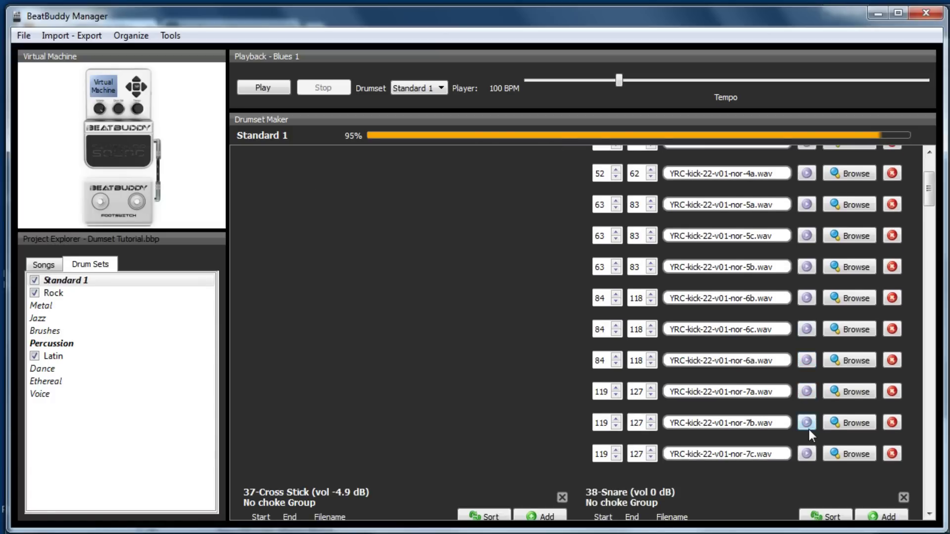
pyautogui.scroll(3, 808, 430)
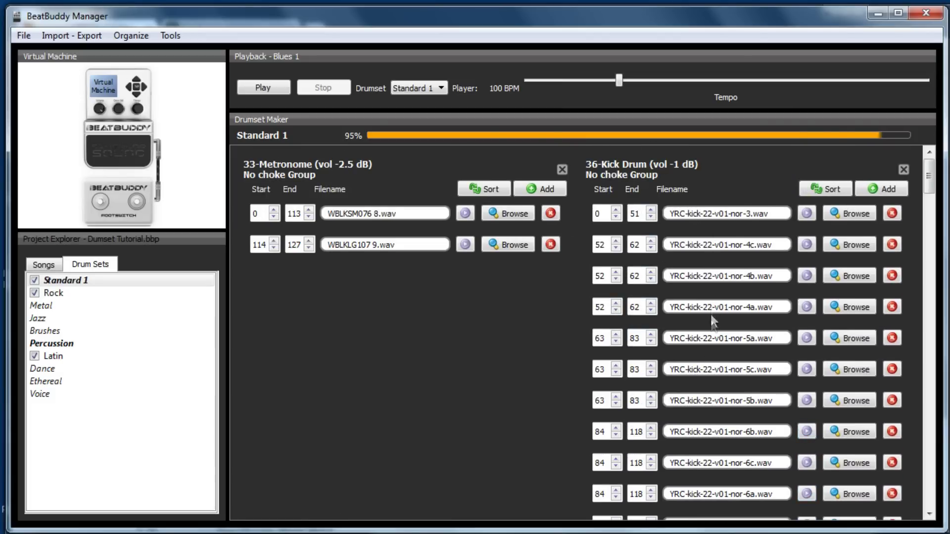
pyautogui.scroll(-2, 708, 329)
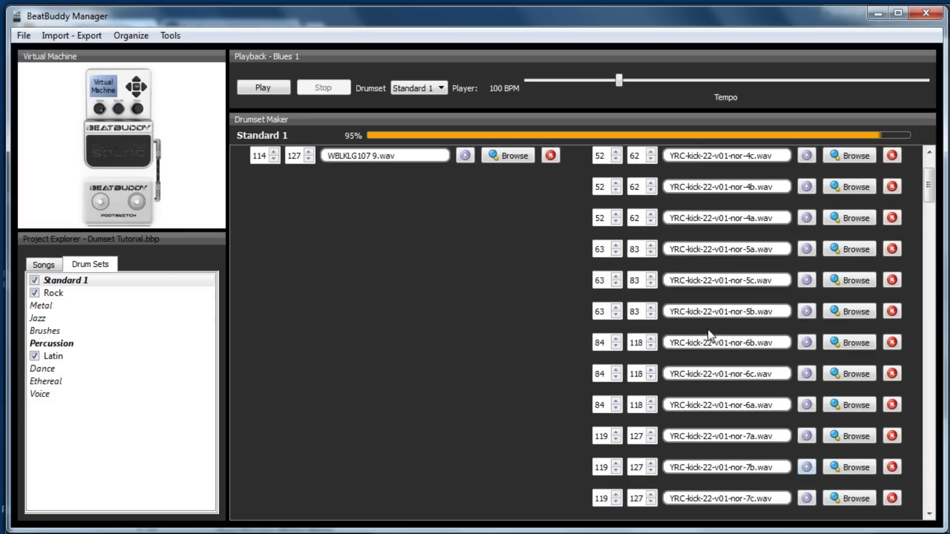
pyautogui.scroll(-1, 708, 328)
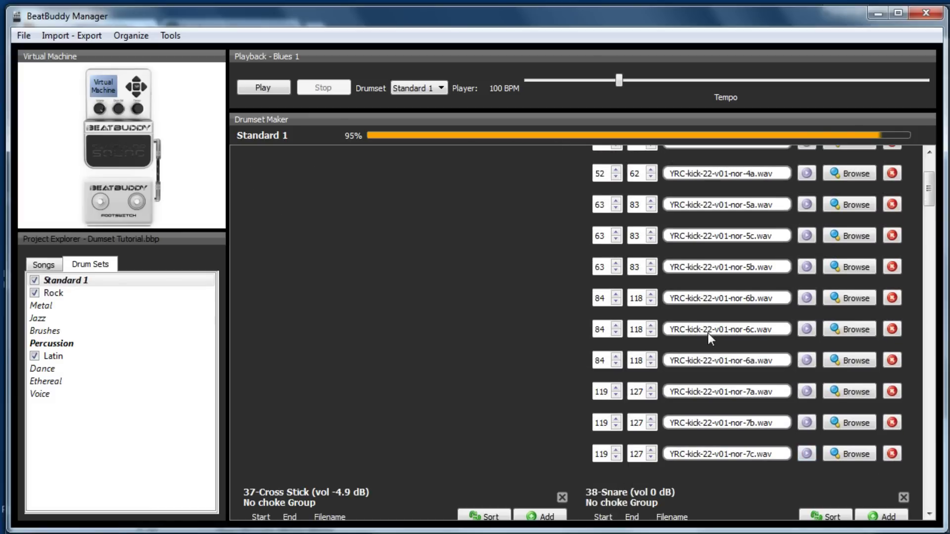
pyautogui.scroll(-5, 451, 421)
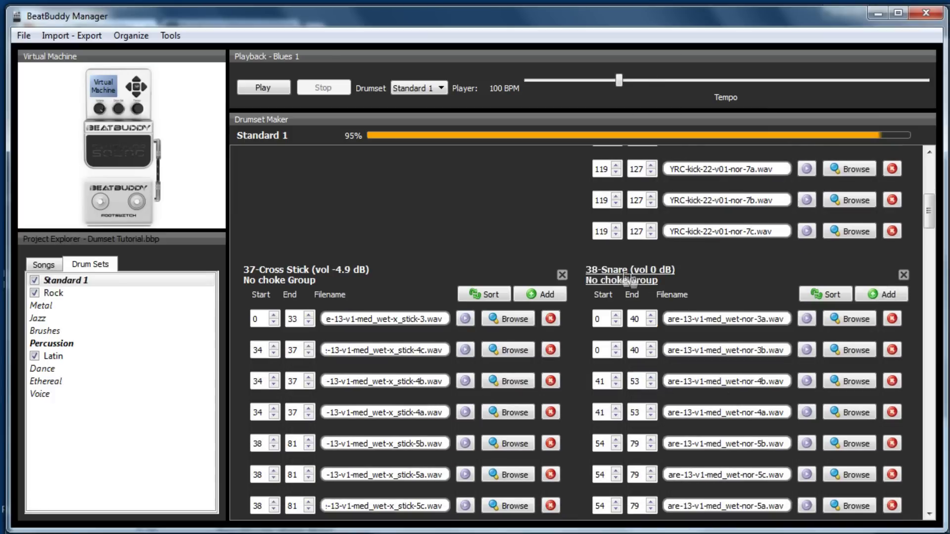
pyautogui.scroll(-10, 737, 293)
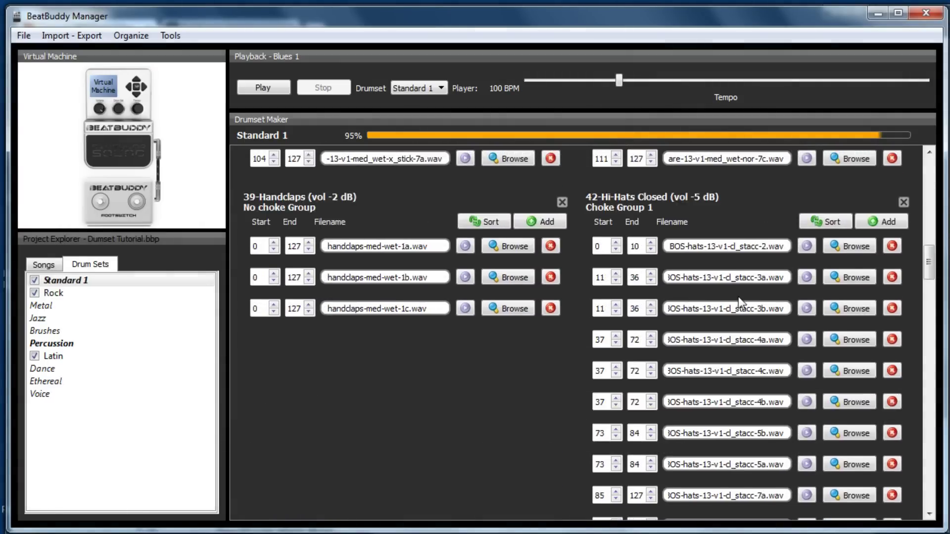
pyautogui.scroll(-10, 738, 296)
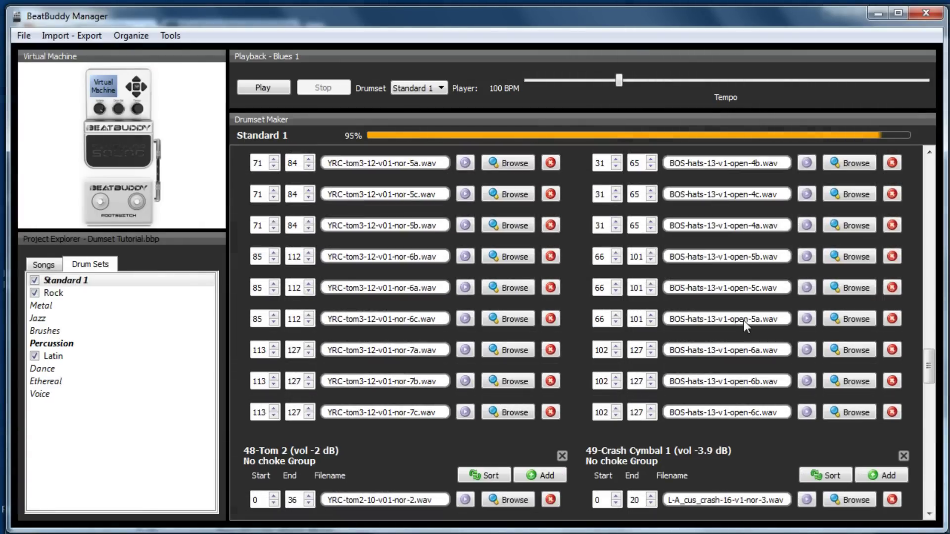
pyautogui.scroll(-10, 744, 322)
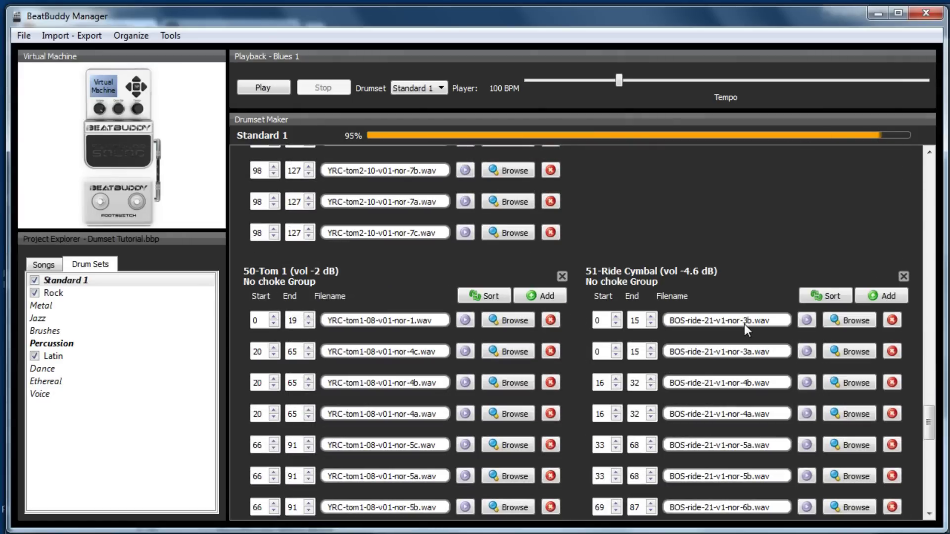
pyautogui.click(55, 357)
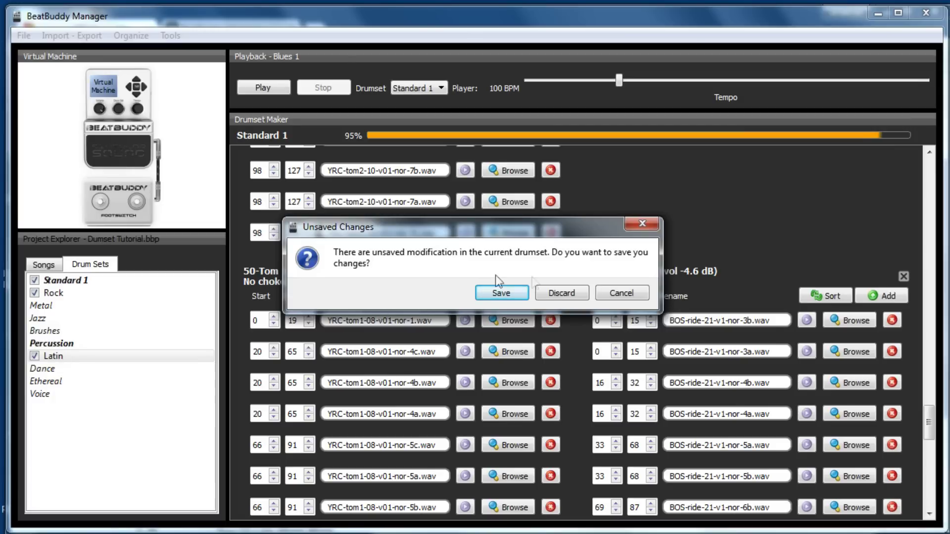
# - Discard the unsaved Standard 1 changes so the Latin kit loads
pyautogui.click(559, 293)
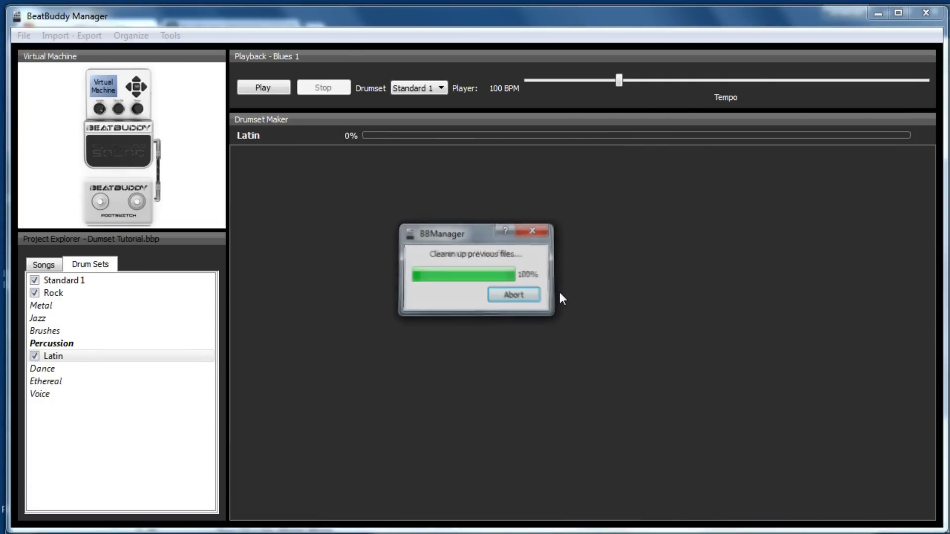